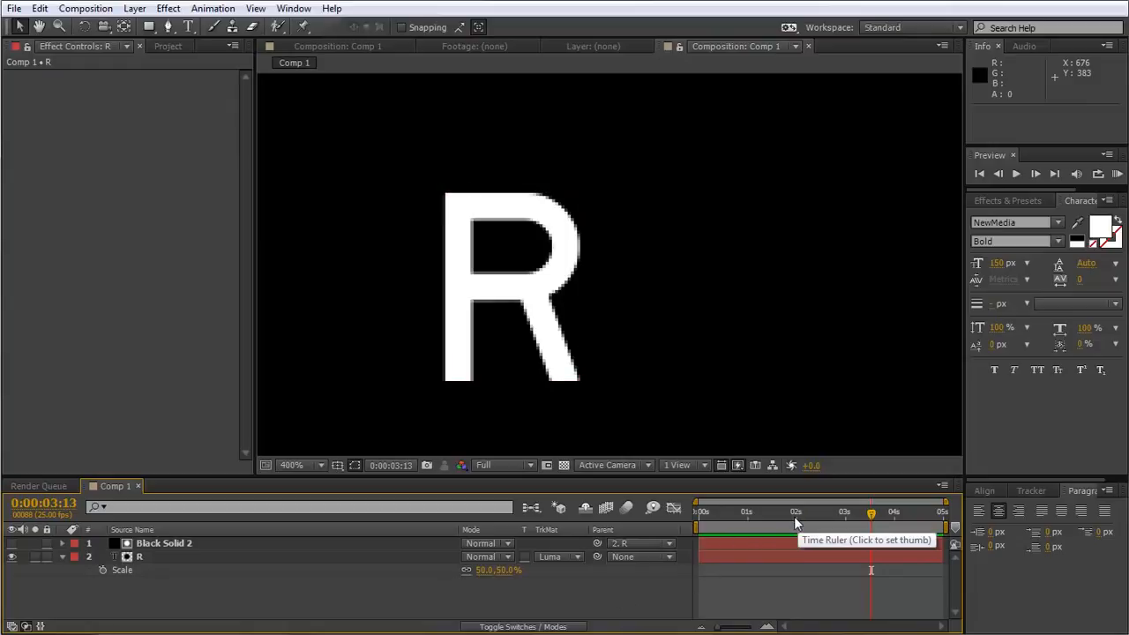
Preview the existing R write-on animation from the start of the composition.
left_click_drag(794, 516, 871, 573)
key("space")
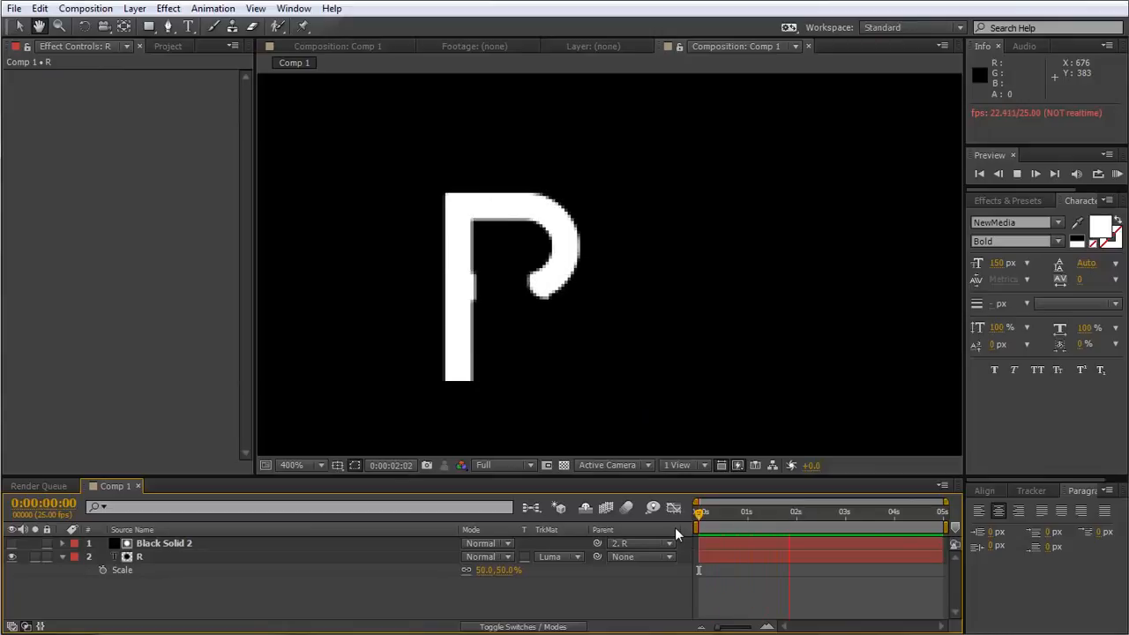
key("space")
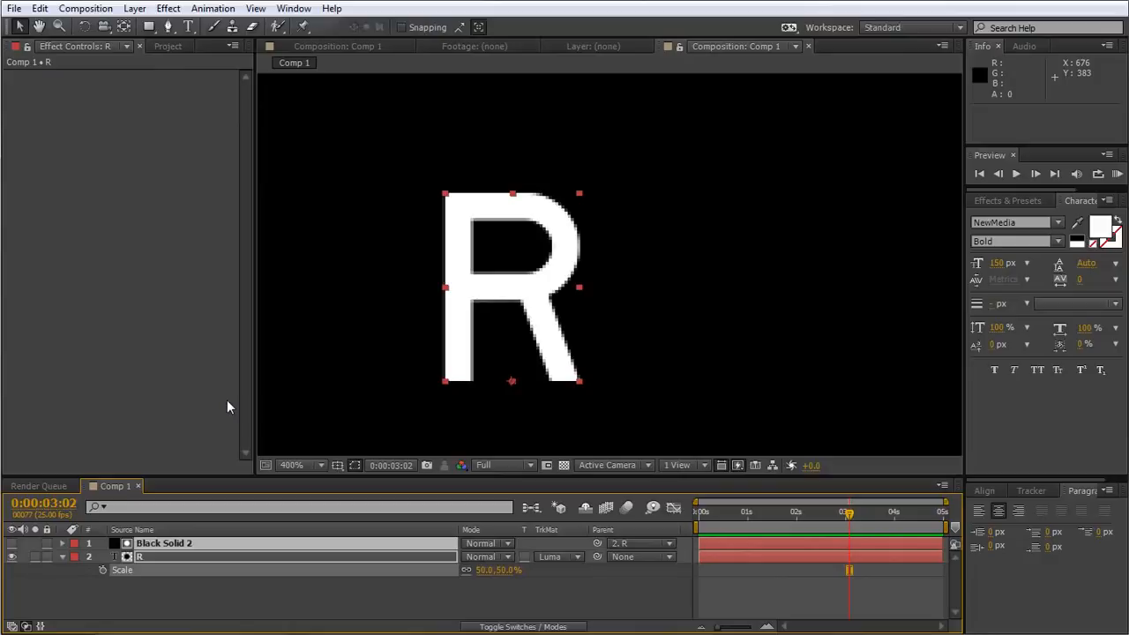
Delete the existing Black Solid 2 and R layers and create a new text layer reading "R".
key("Delete")
right_click(360, 563)
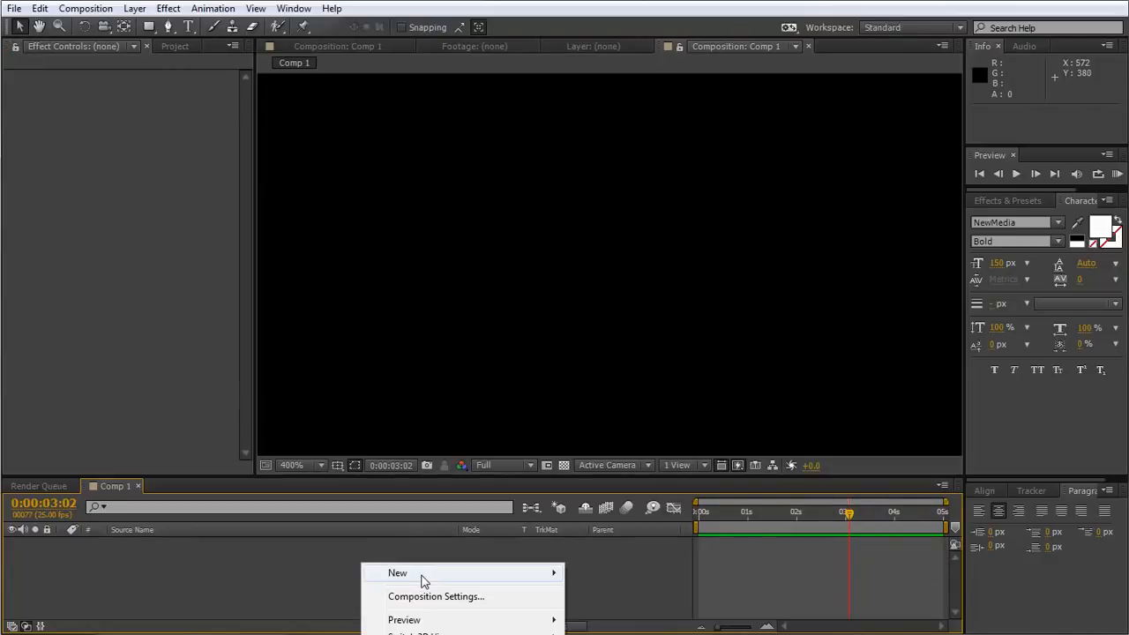
mouse_move(423, 574)
left_click(608, 596)
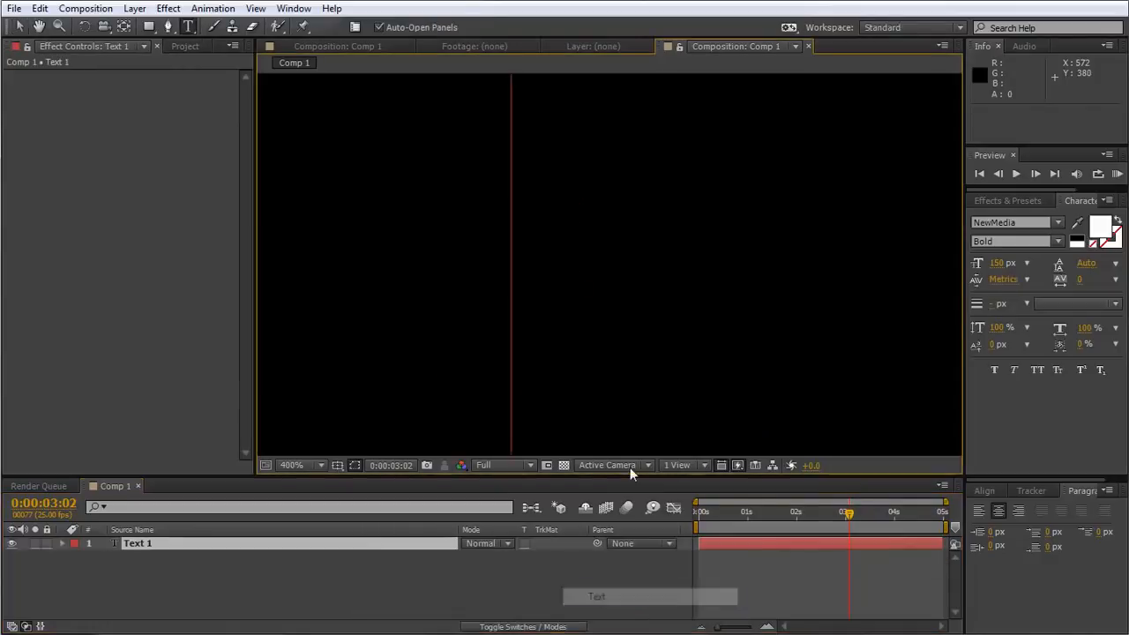
key("comma")
key("comma")
key("comma")
key("comma")
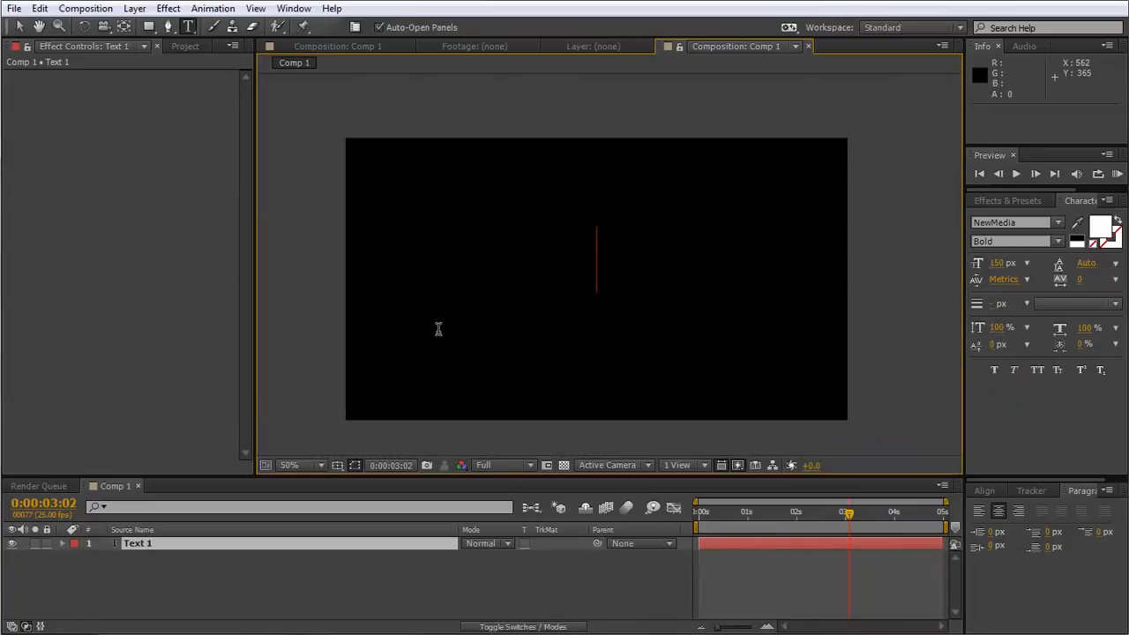
type("R")
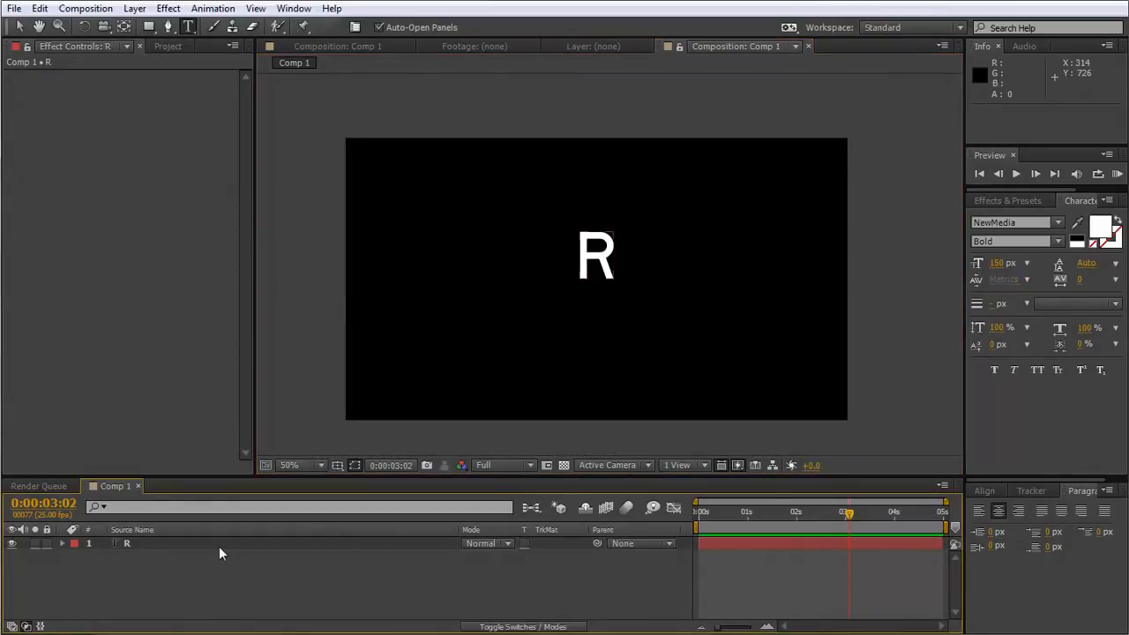
Move the R text layer straight down to position 640, 400.
left_click(219, 546)
key("shift+Down")
key("shift+Down")
key("shift+Down")
key("shift+Down")
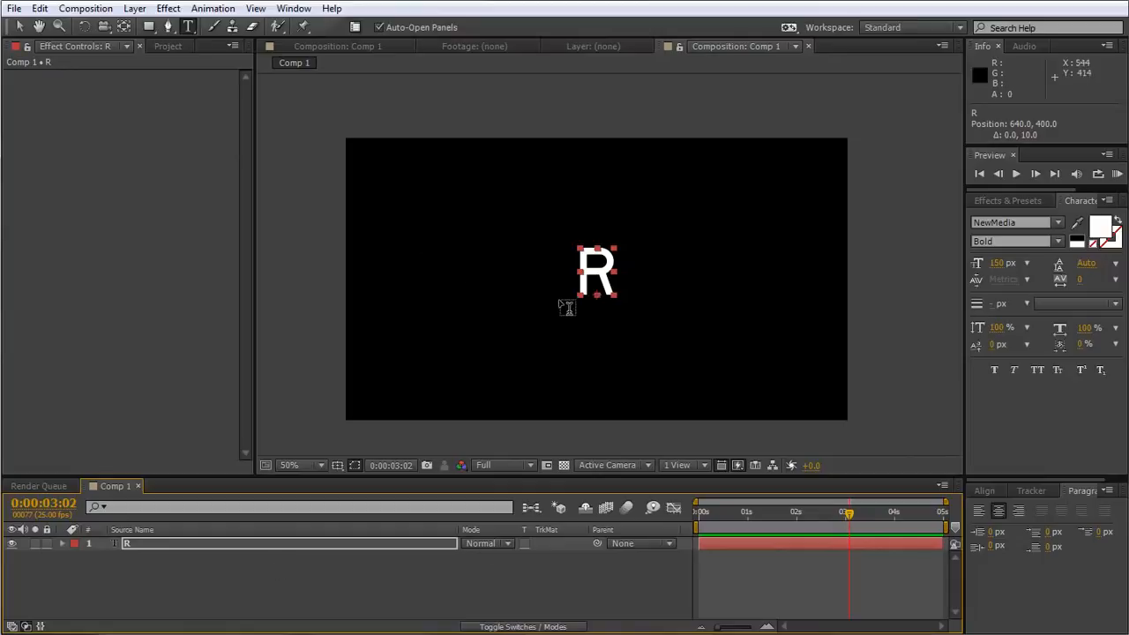
Add a black 1280 x 720 px solid above the R layer and hide it so the letter shows.
scroll(604, 297, "up", 2)
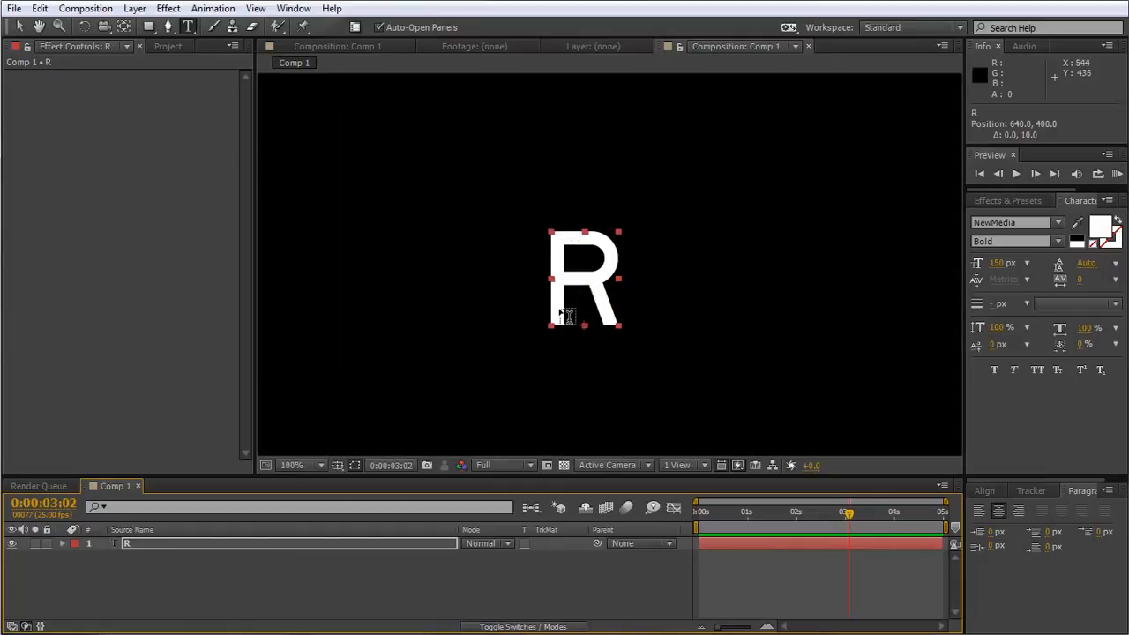
scroll(561, 315, "up", 2)
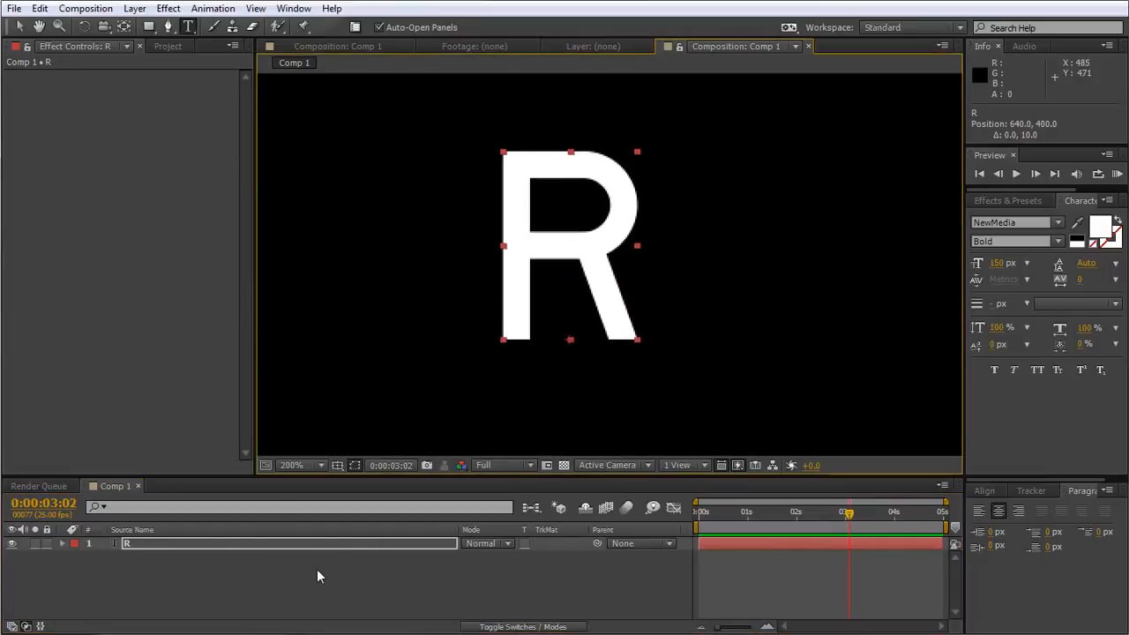
right_click(357, 575)
mouse_move(524, 586)
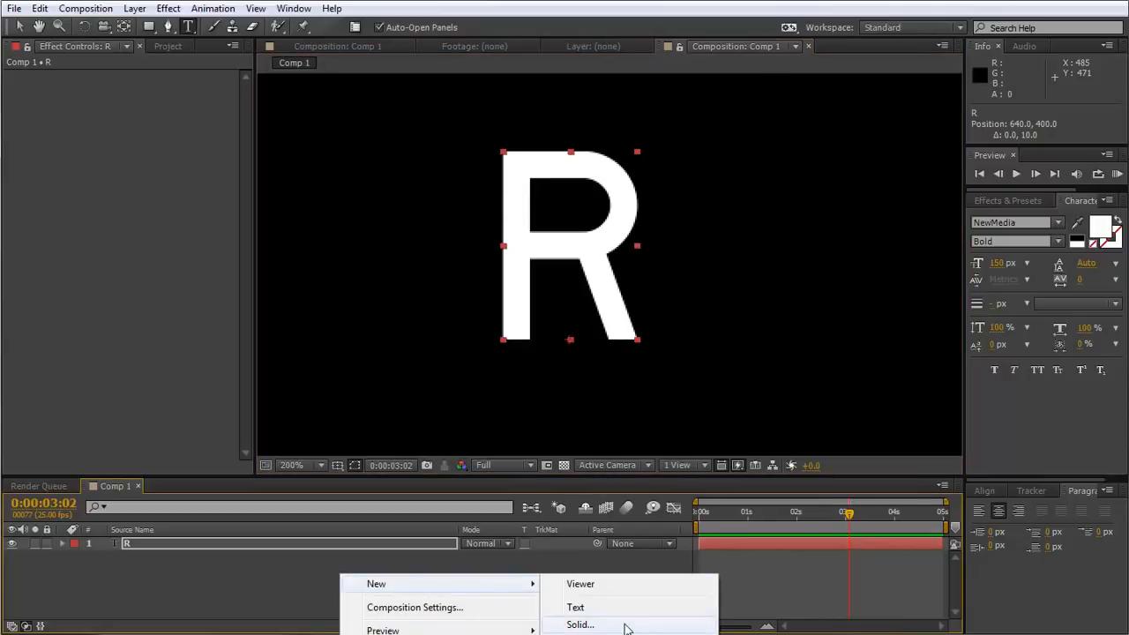
left_click(582, 625)
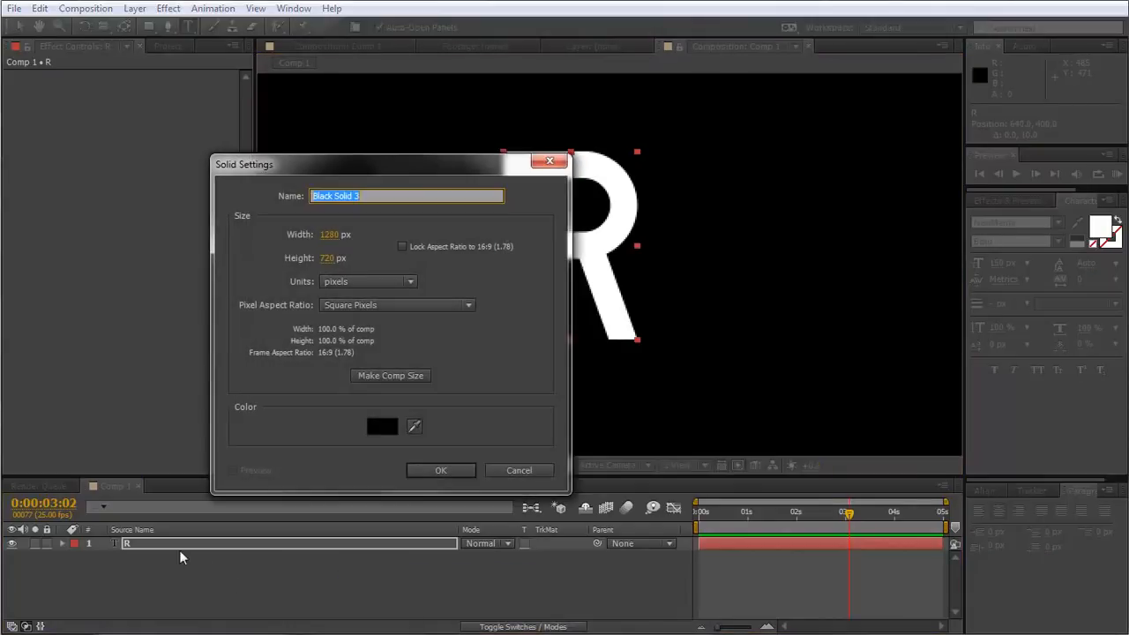
left_click(441, 469)
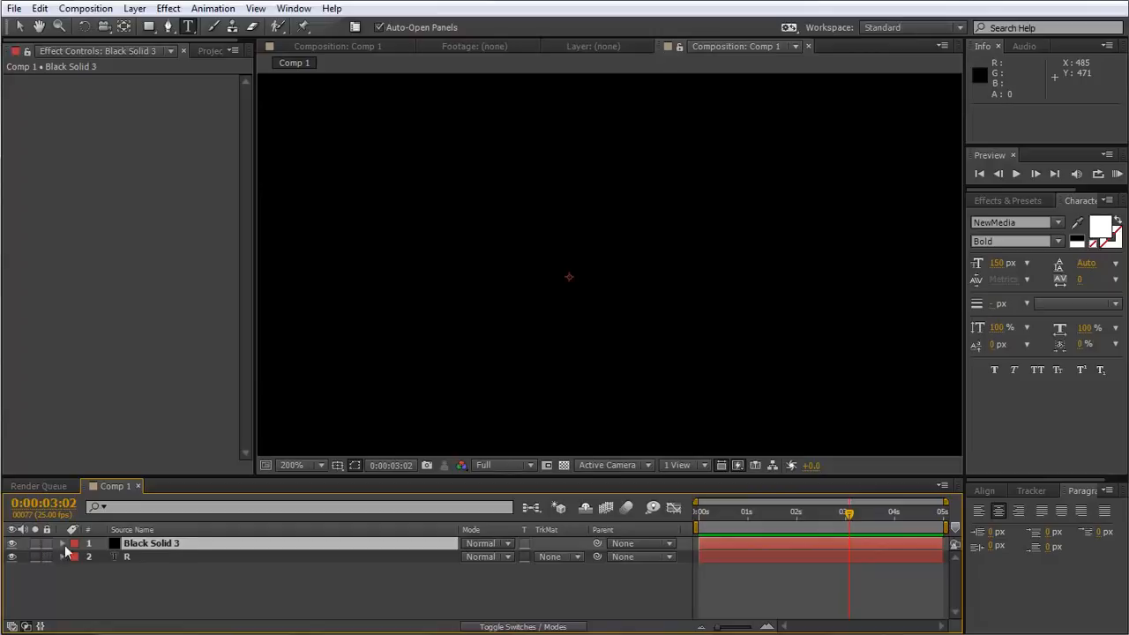
left_click(12, 543)
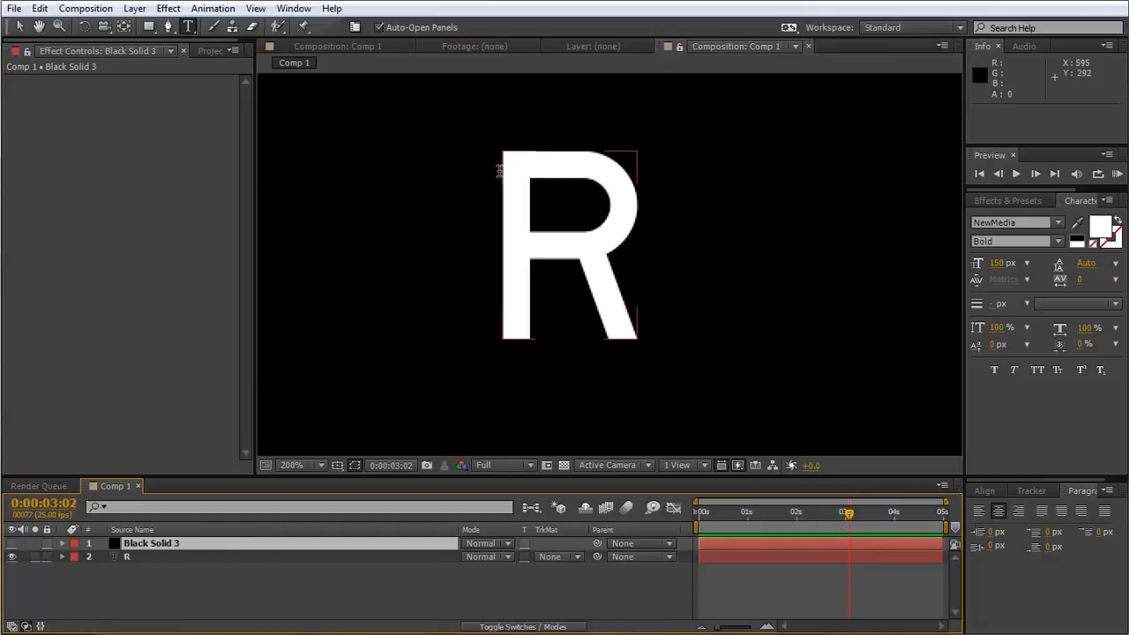
Start a Pen mask path on Black Solid 3 from the foot of the R's stem, up and along the top bar to the curve.
left_click(167, 27)
scroll(506, 273, "up", 2)
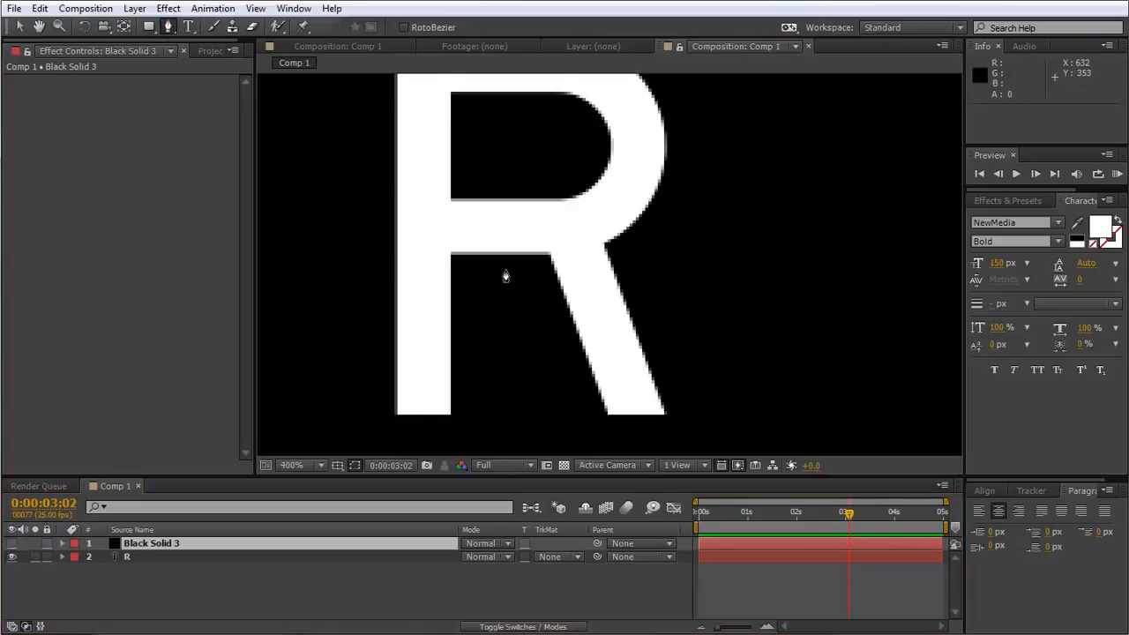
scroll(585, 323, "up", 2)
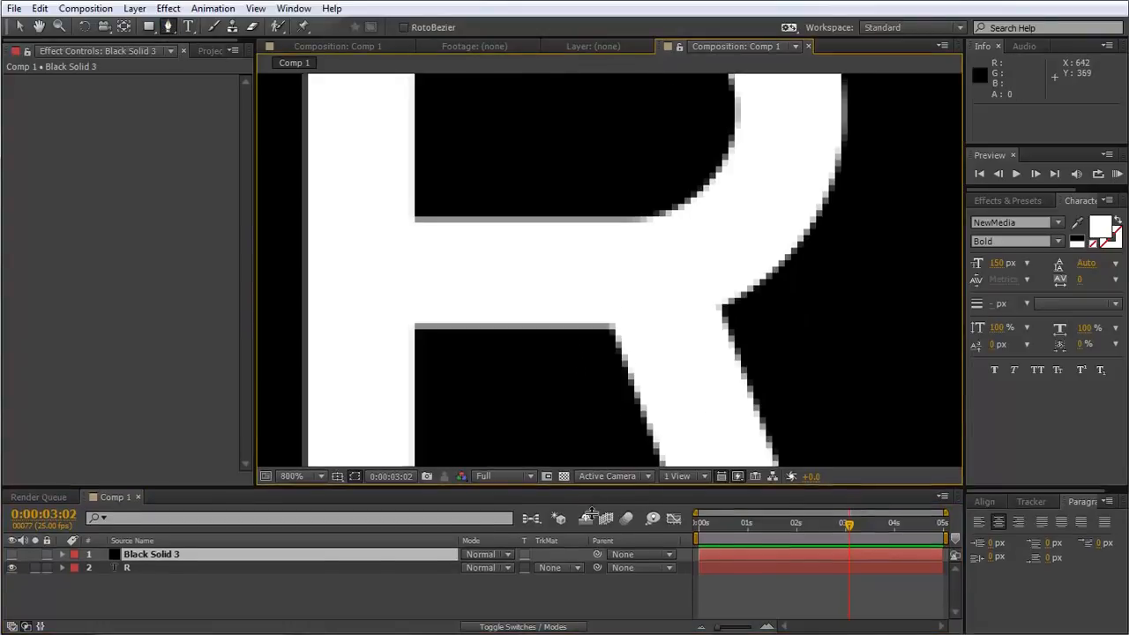
scroll(527, 355, "down", 2)
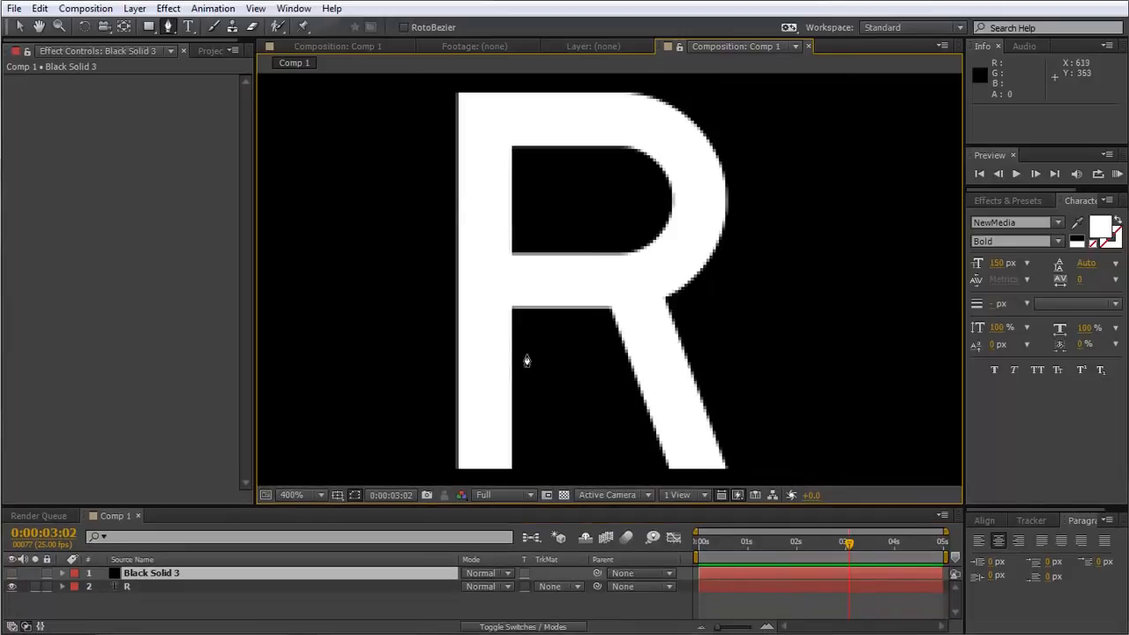
left_click(490, 472)
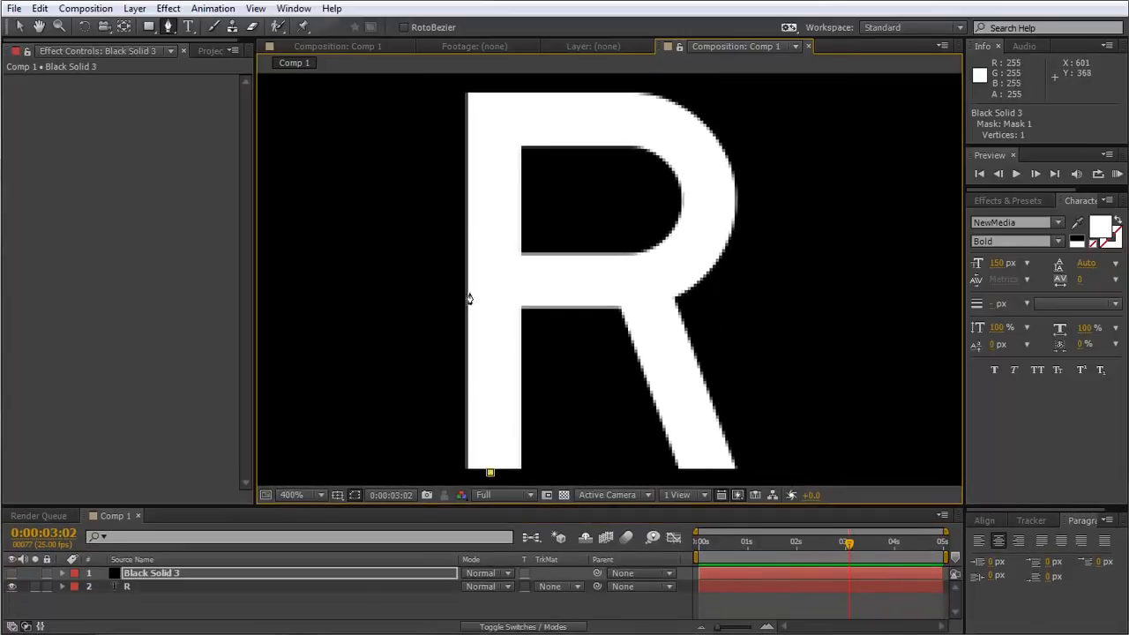
left_click(493, 115, "shift")
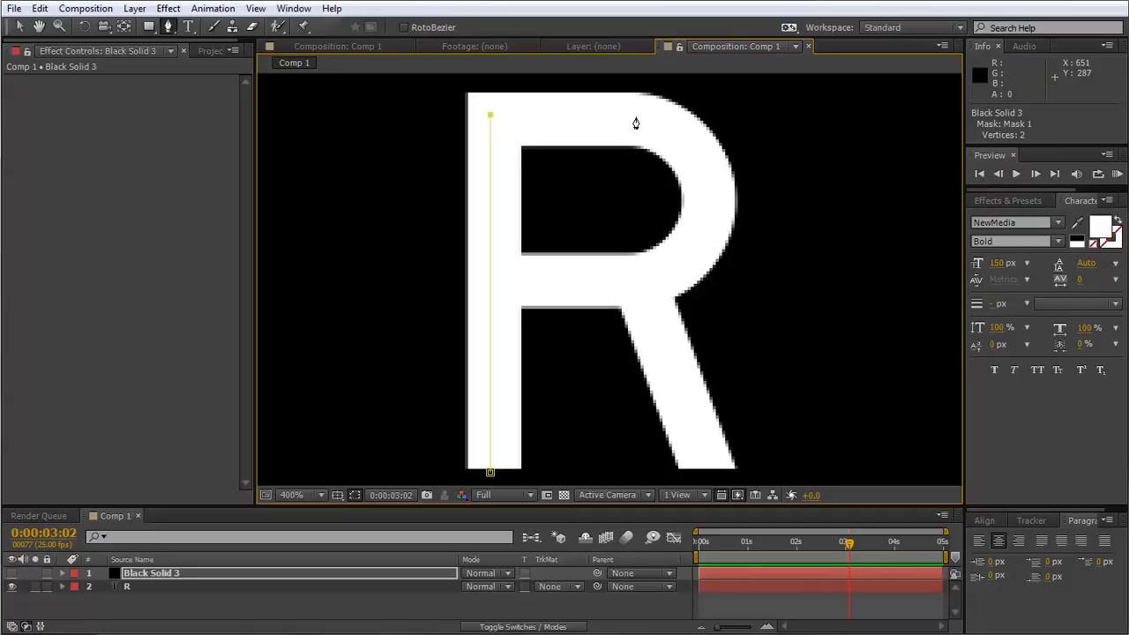
left_click(635, 116, "shift")
Continue the mask path around the R's bowl with curved points and back along the middle bar to the stem.
left_click_drag(713, 204, 710, 127)
key("ctrl+z")
left_click_drag(589, 282, 517, 277)
key("ctrl+z")
left_click_drag(589, 282, 516, 280)
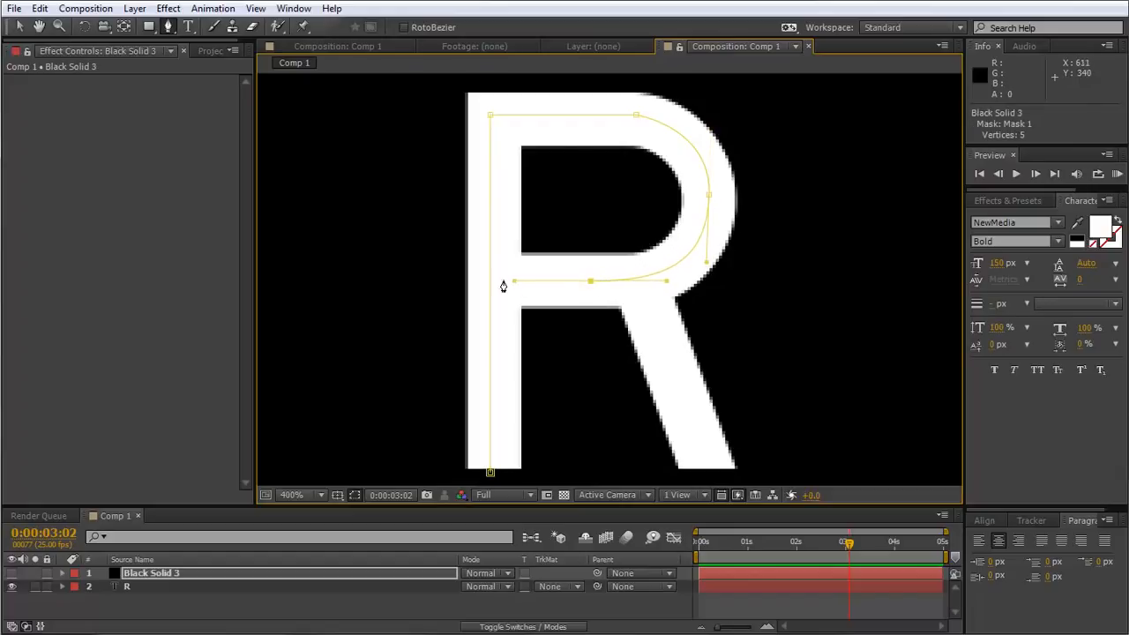
scroll(496, 285, "up", 1)
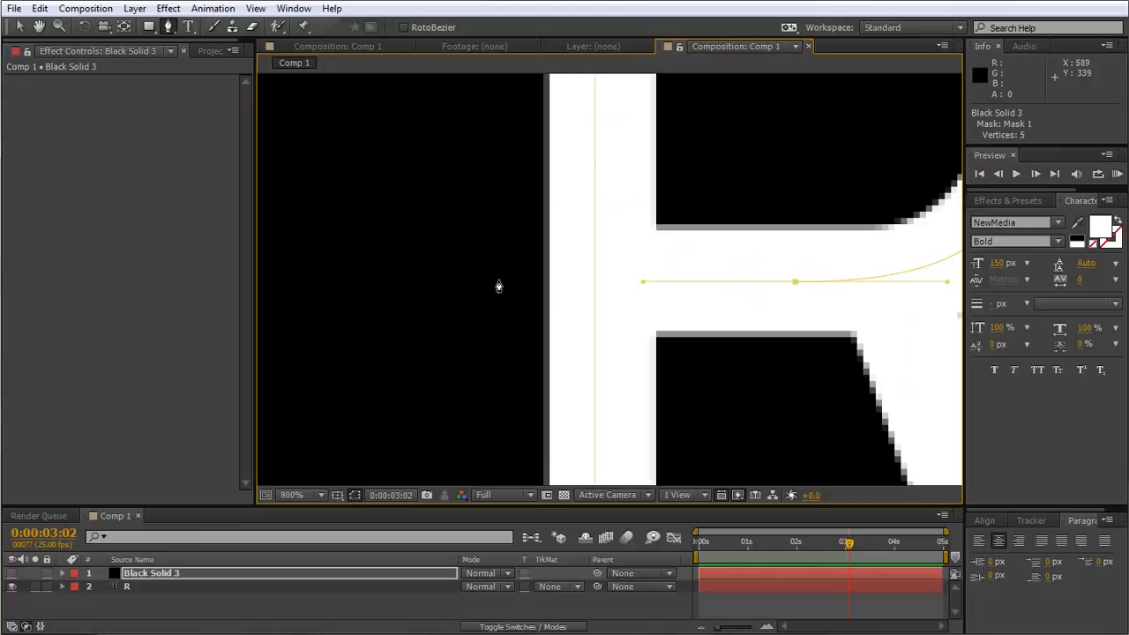
left_click(607, 282)
scroll(608, 280, "down", 1)
left_click_drag(687, 283, 532, 268)
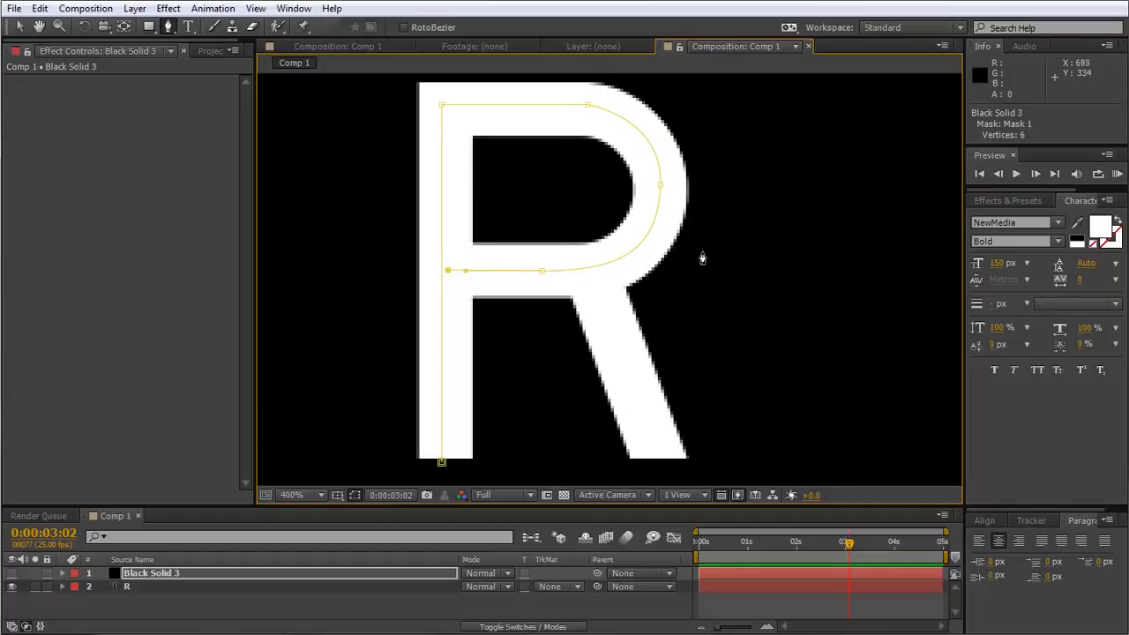
left_click(445, 270)
Draw a second, separate mask path on Black Solid 3 from the middle bar down the R's diagonal leg.
left_click(189, 610)
left_click(183, 574)
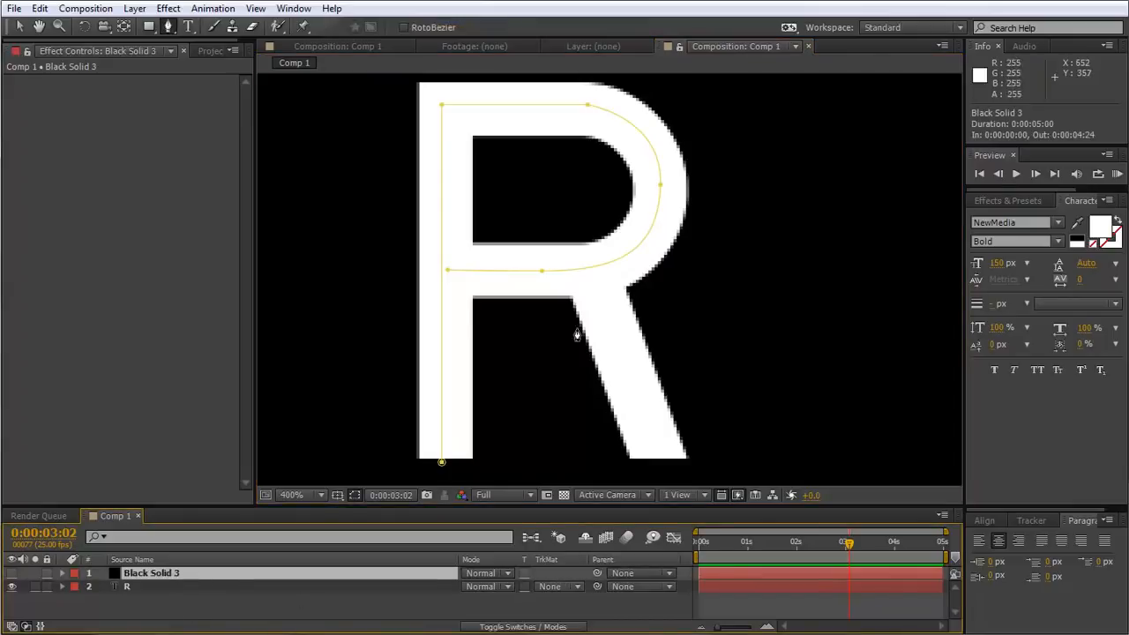
left_click(589, 278)
left_click_drag(667, 474, 632, 427)
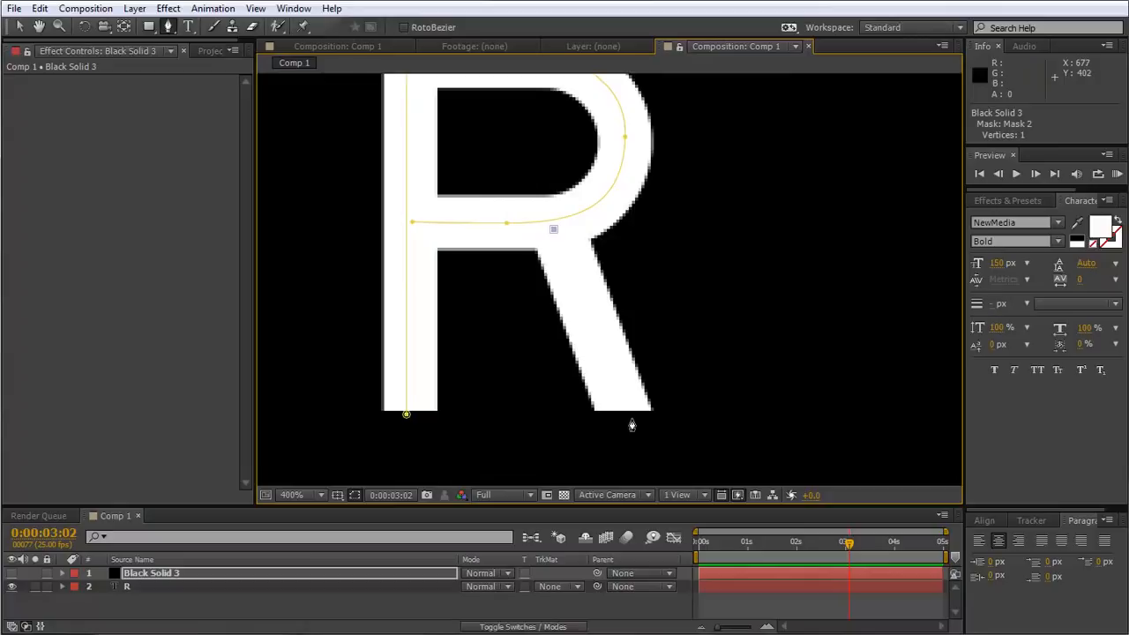
left_click(631, 419)
left_click_drag(573, 376, 585, 403)
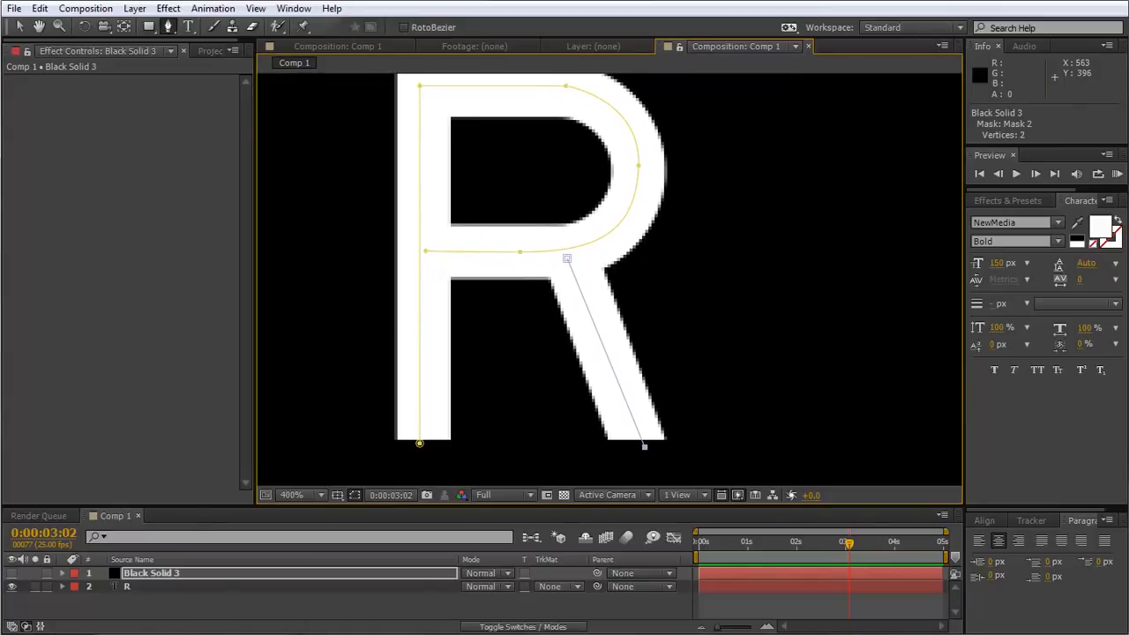
Make Black Solid 3 visible and turn it into an adjustment layer.
left_click(11, 574)
key("F4")
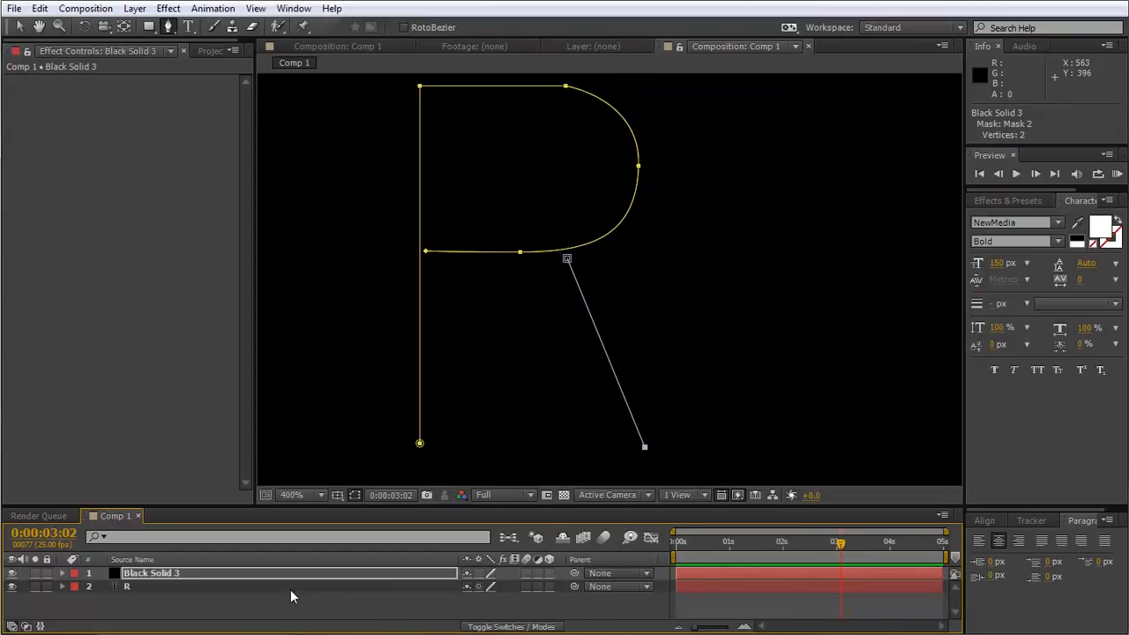
left_click(537, 574)
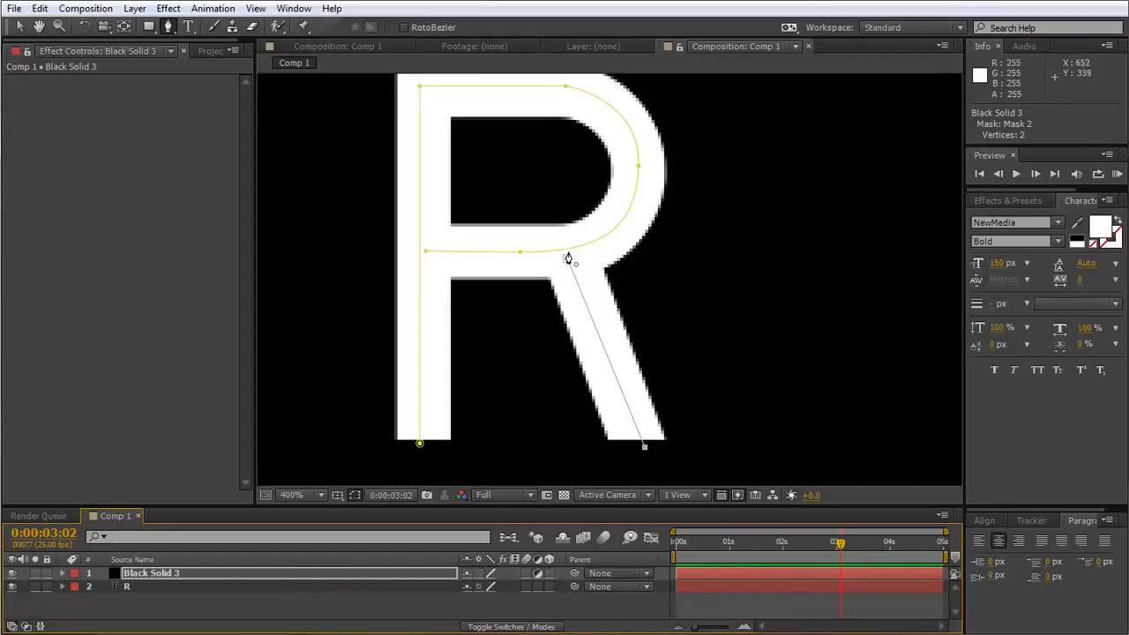
Apply the Stroke effect to Black Solid 3.
right_click(167, 575)
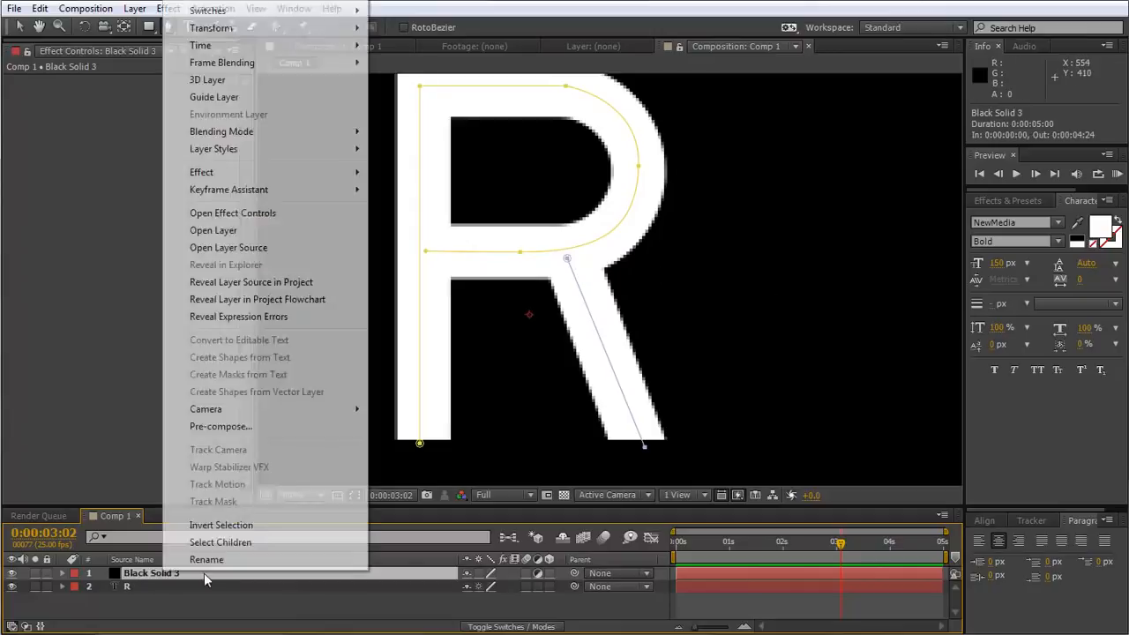
mouse_move(225, 173)
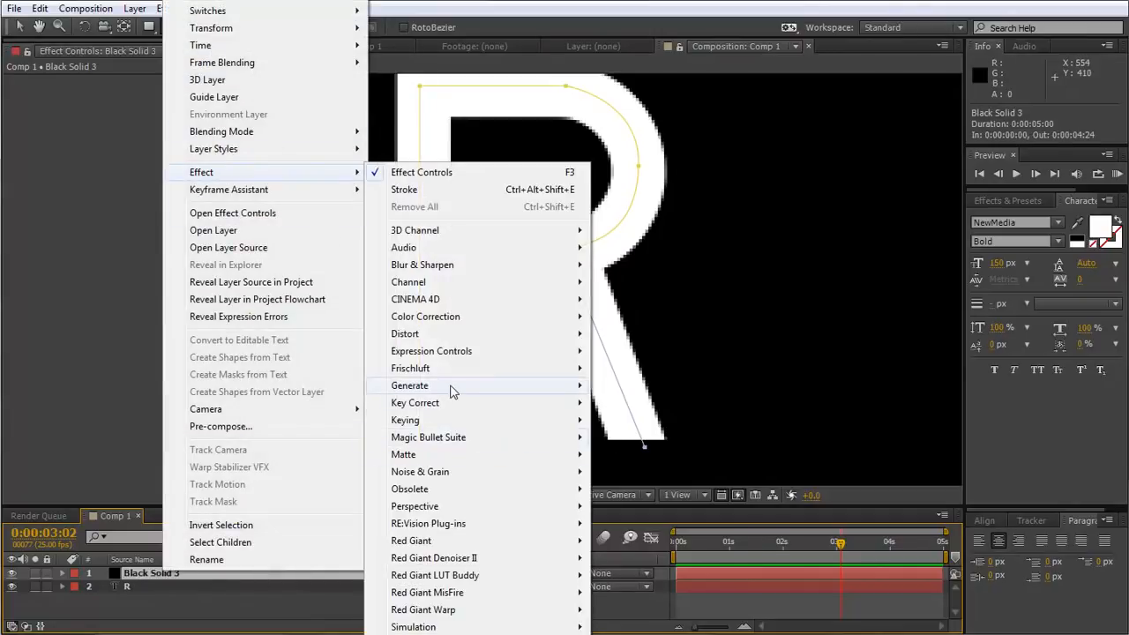
mouse_move(454, 388)
left_click(404, 189)
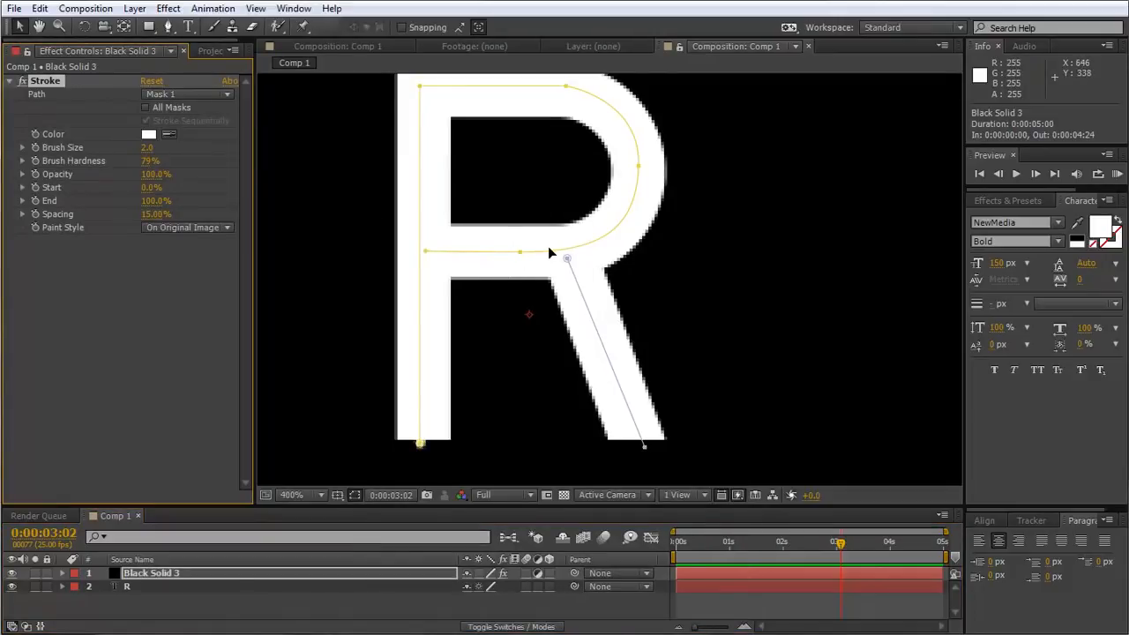
Set the Stroke effect's Brush Size to 11.6 to cover the letter's stem and bowl, temporarily soloing the solid to check it.
left_click(35, 601)
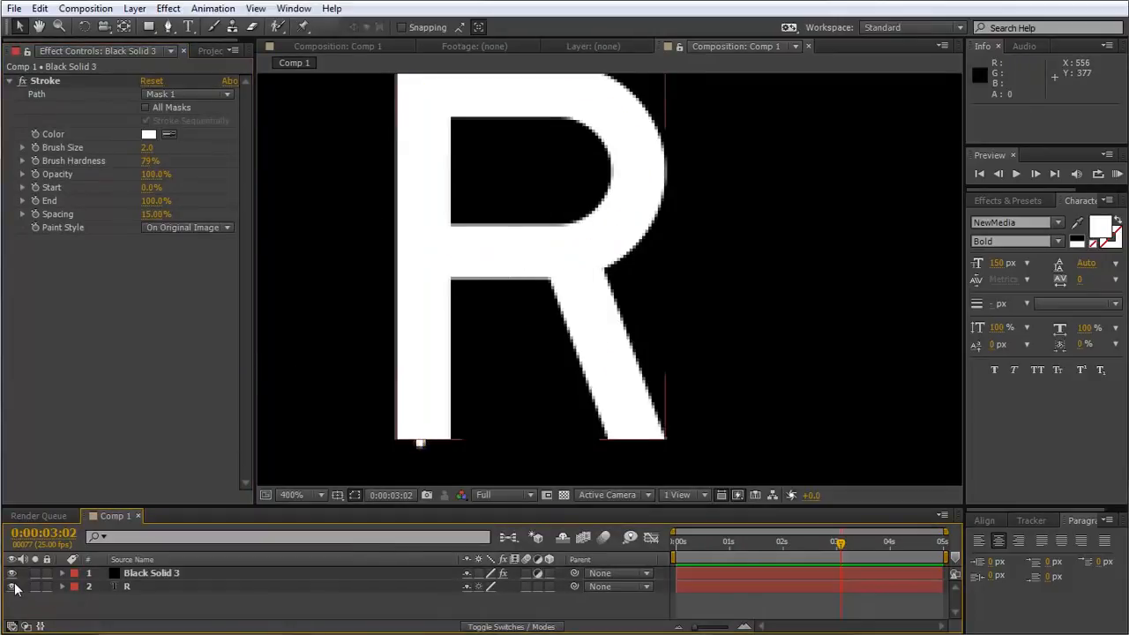
left_click(12, 586)
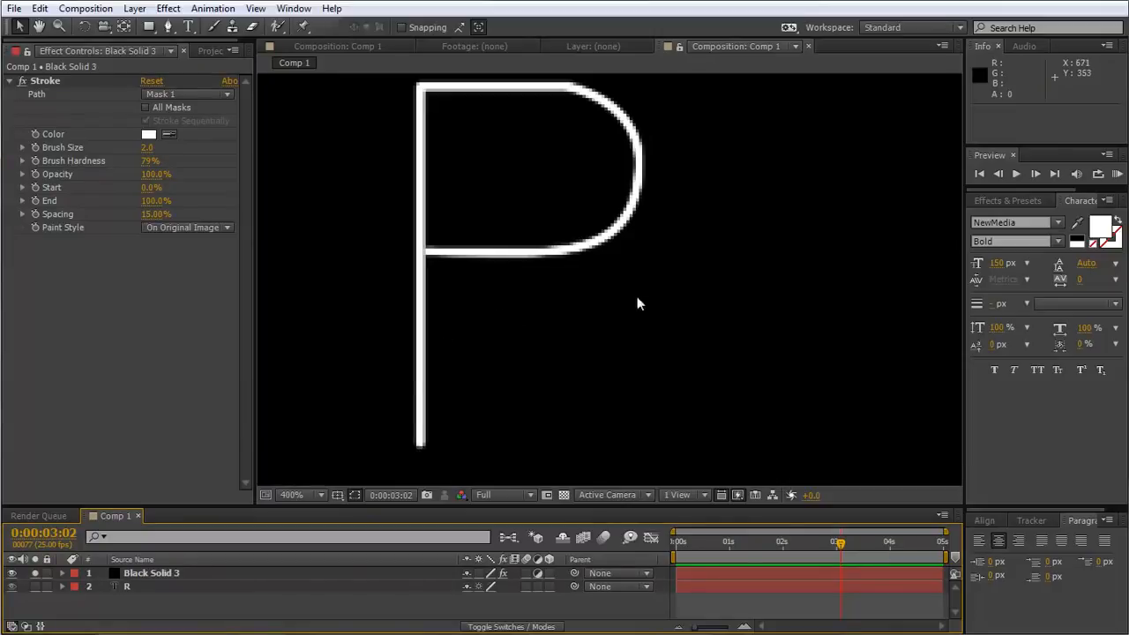
mouse_move(472, 232)
left_mouse_down()
mouse_move(474, 255)
mouse_move(476, 244)
left_mouse_up()
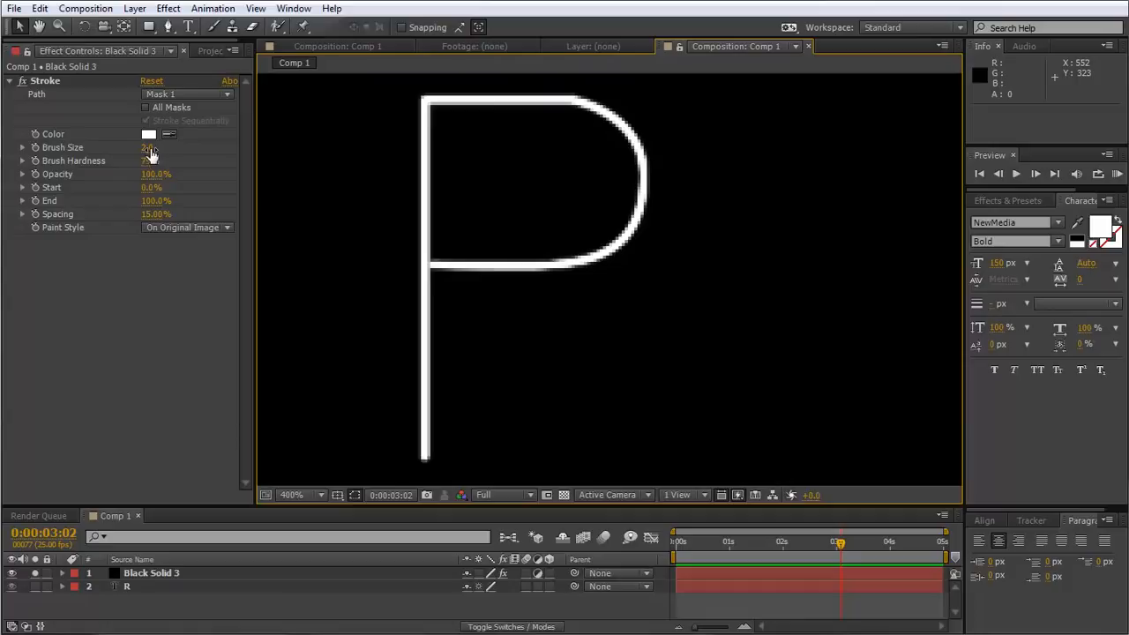
left_click_drag(146, 148, 225, 163)
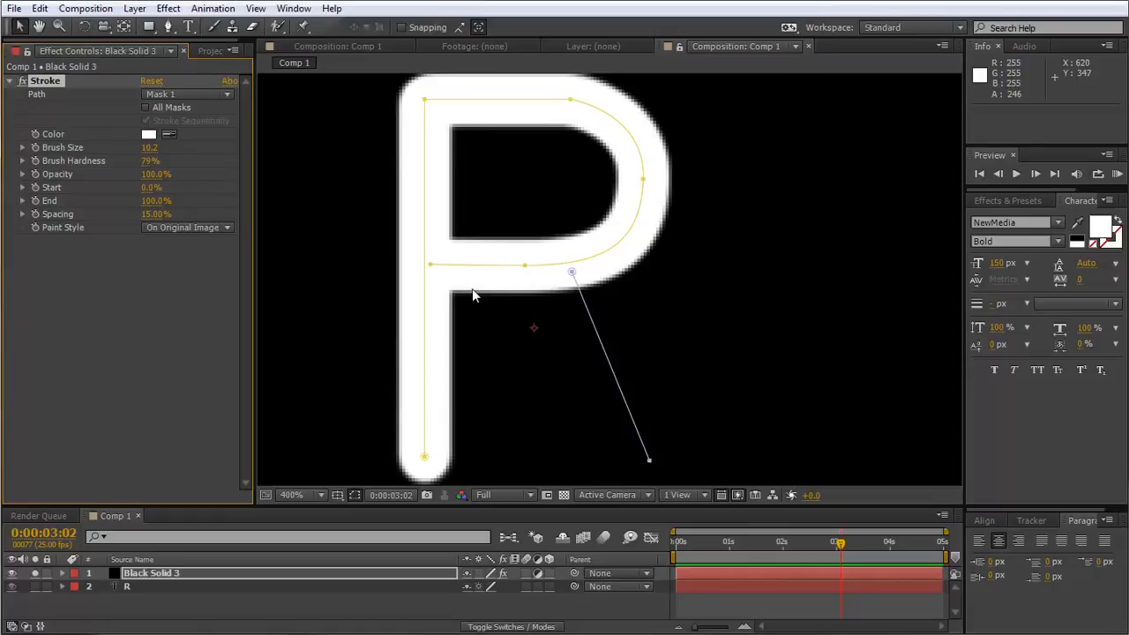
left_click(36, 574)
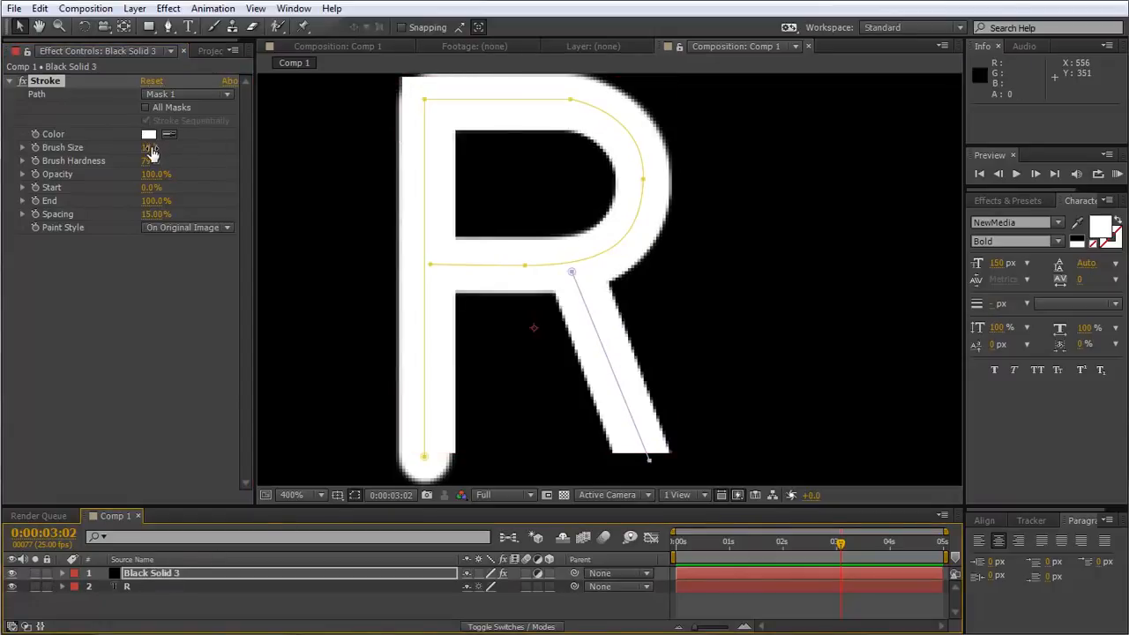
left_click_drag(150, 148, 162, 148)
left_click_drag(489, 184, 494, 221)
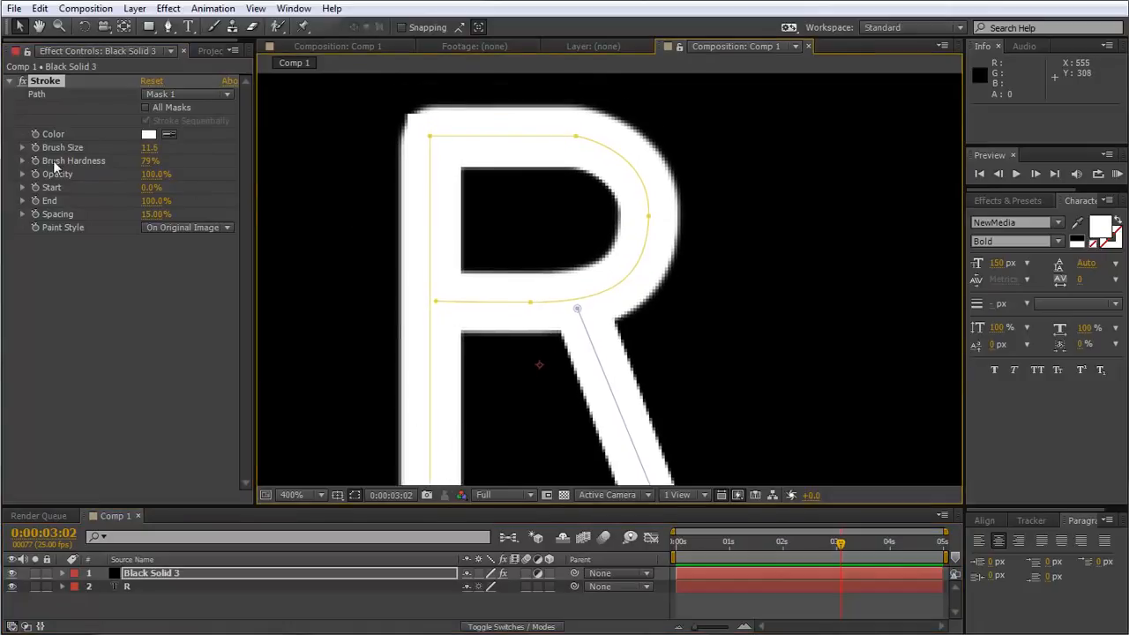
Set the Stroke effect's Brush Hardness to 100% and its Brush Size to 12.3.
left_click_drag(148, 166, 373, 166)
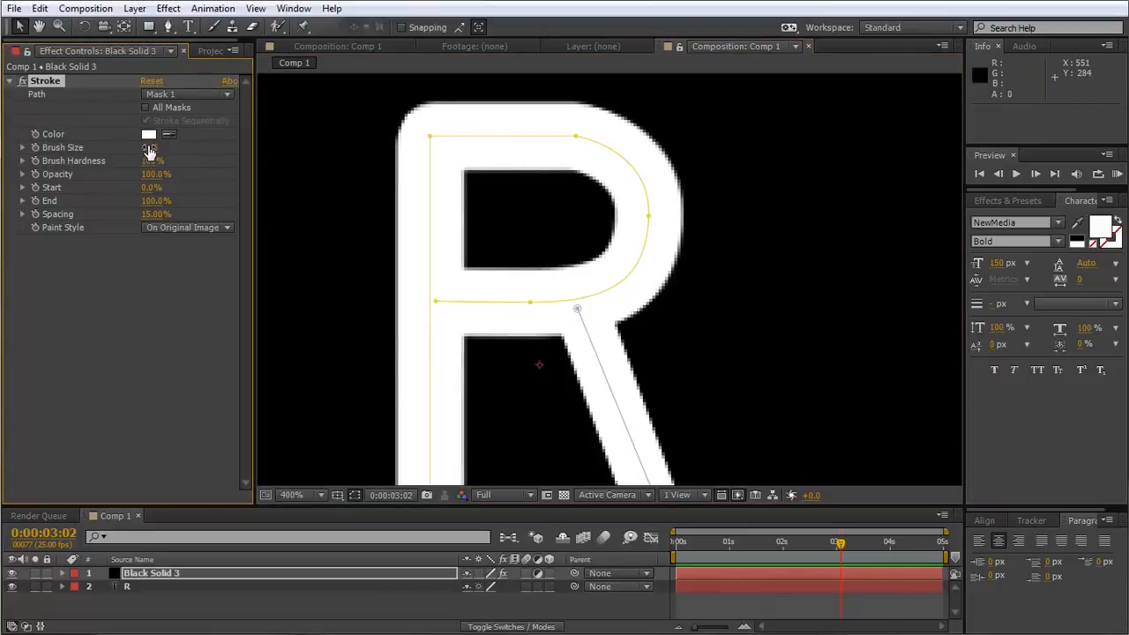
left_click_drag(149, 145, 158, 146)
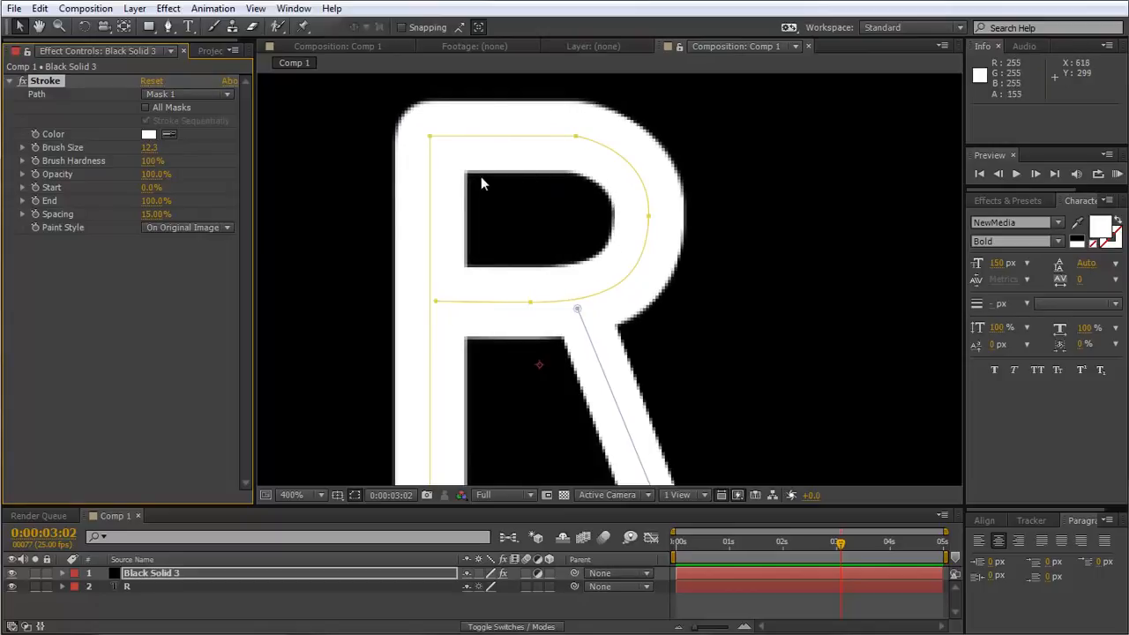
Apply the Stroke effect to all masks so the R's diagonal leg is covered too.
left_click_drag(518, 253, 508, 200)
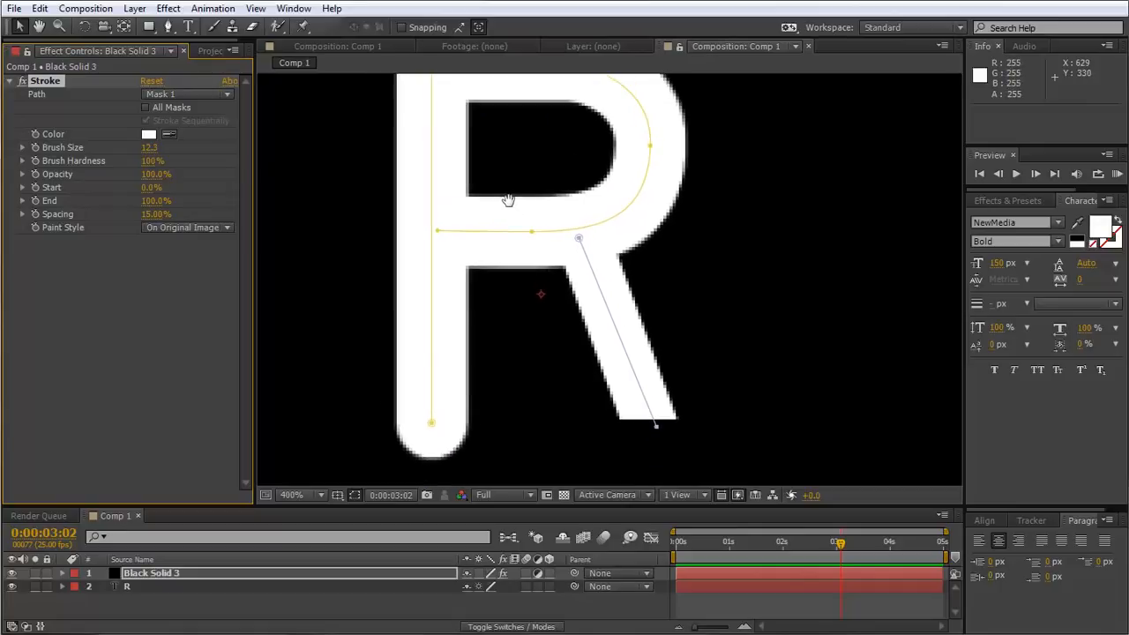
left_click_drag(586, 291, 583, 297)
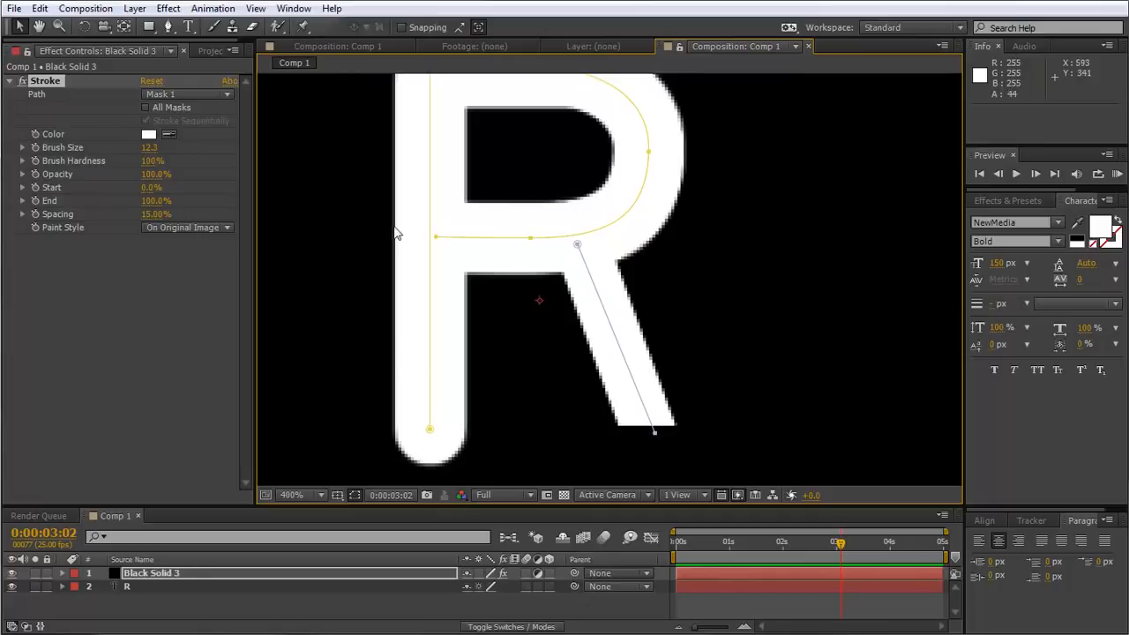
left_click_drag(550, 189, 547, 202)
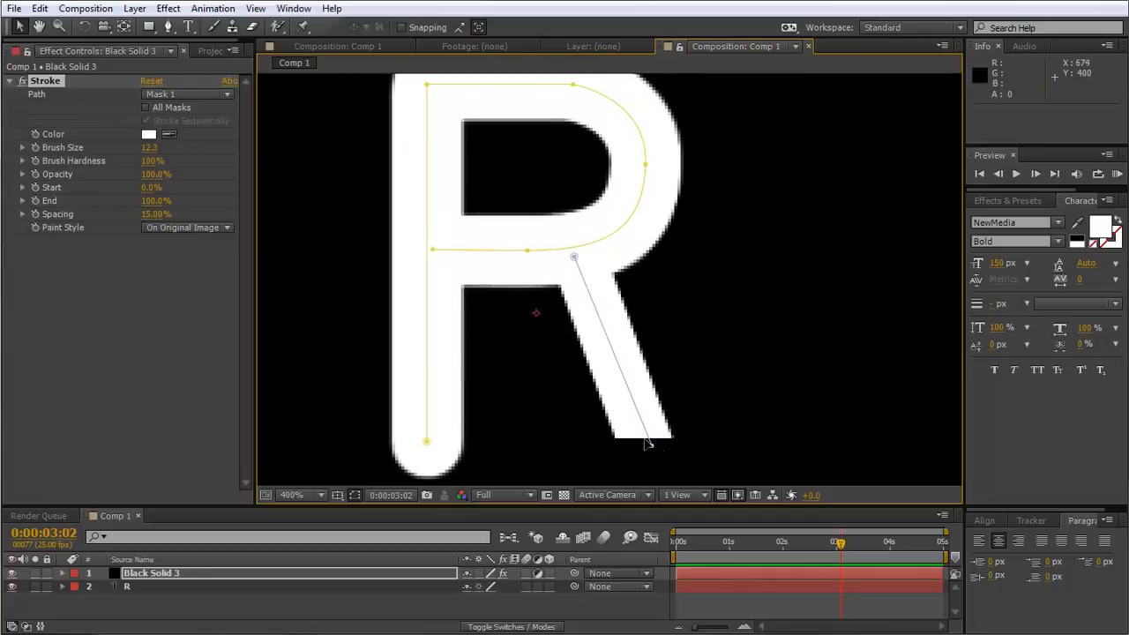
left_click(144, 106)
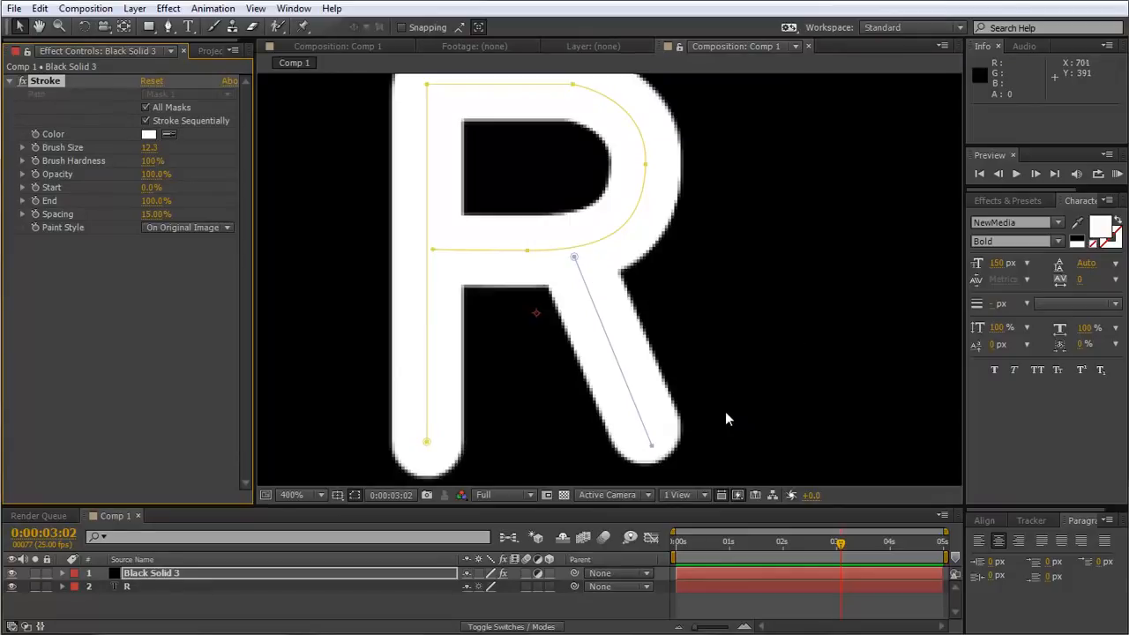
Keyframe the Stroke effect's End from 0% at 0:00:00:00 to 100% at 0:00:02:00.
key("Home")
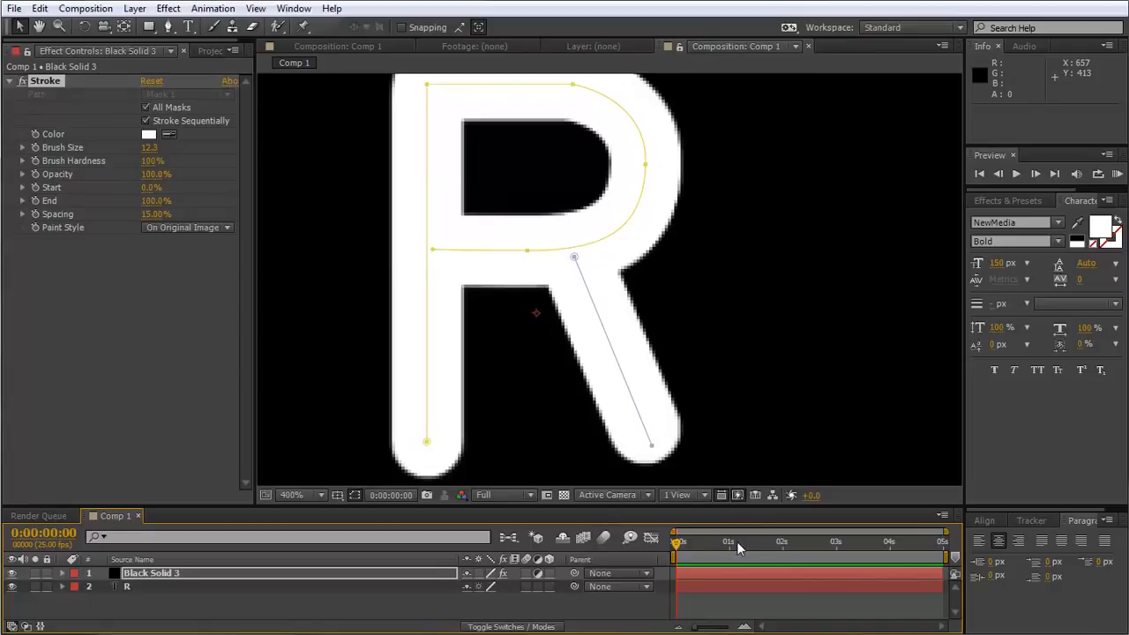
left_click_drag(739, 547, 782, 564)
left_click(36, 202)
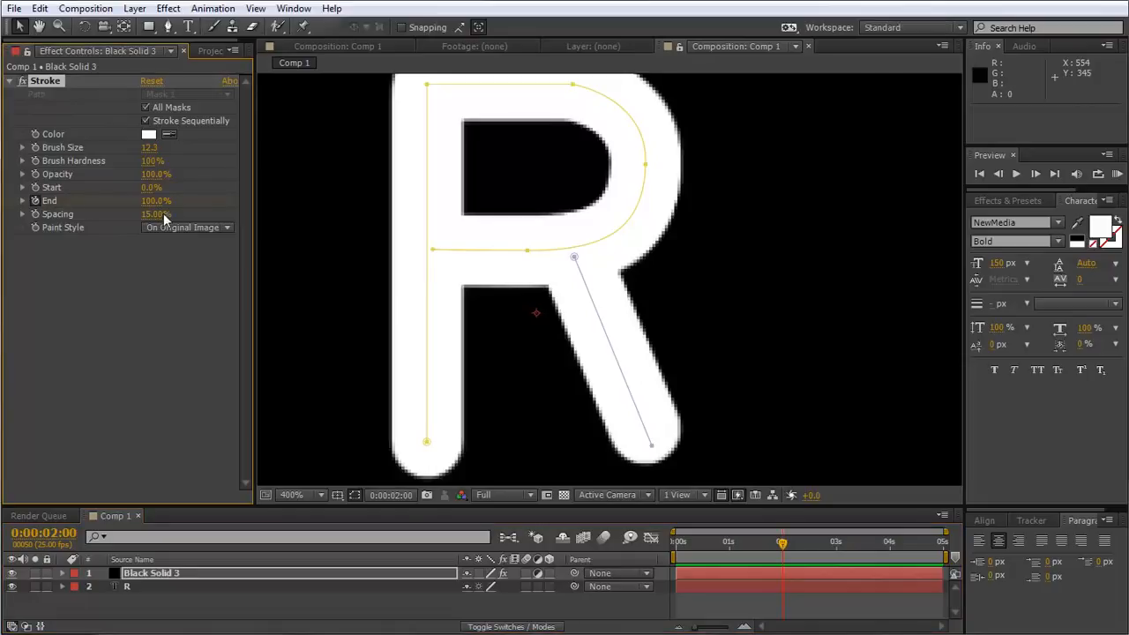
left_click_drag(789, 552, 677, 543)
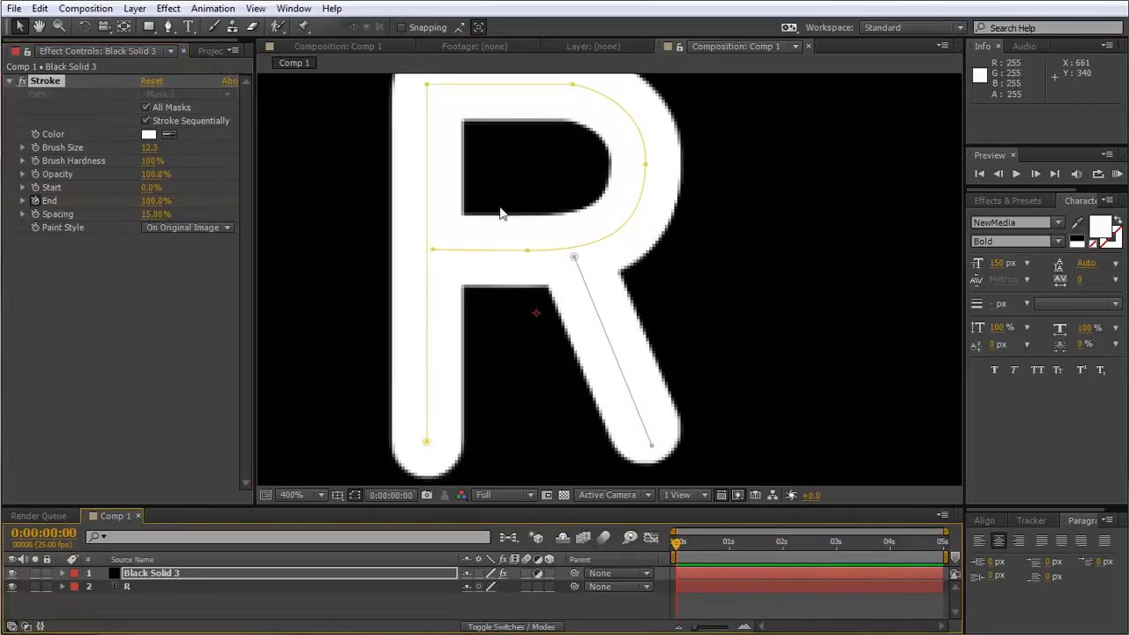
left_click(146, 201)
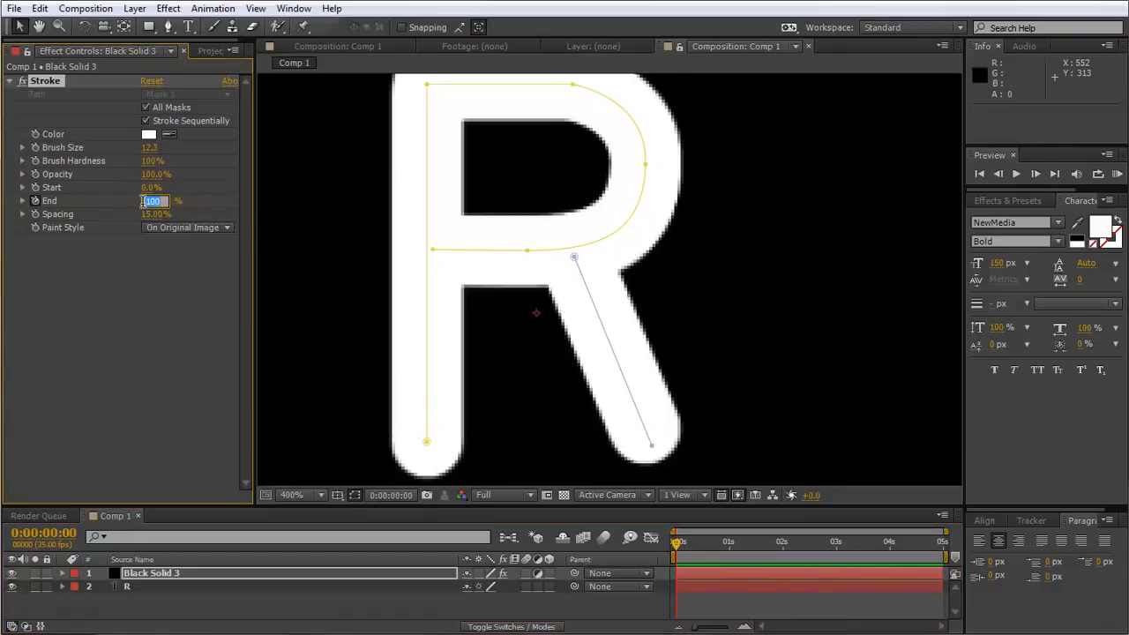
type("0")
key("Return")
Scrub and play the stroke animation with Black Solid 3 temporarily soloed, checking the order in which the masks are drawn.
left_click(680, 543)
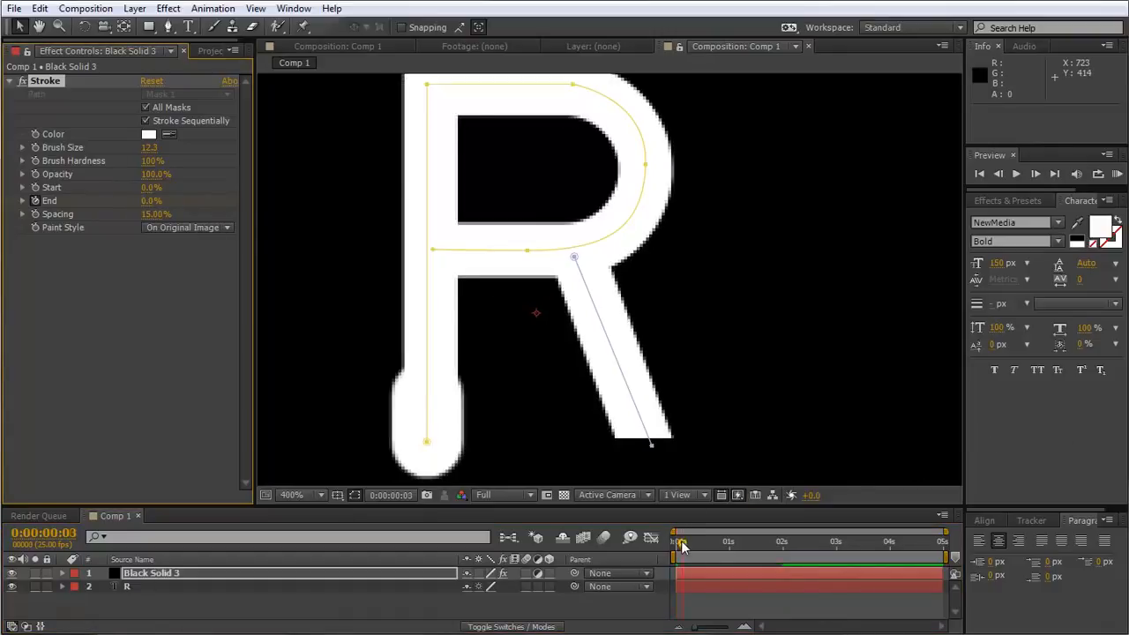
mouse_move(682, 546)
left_mouse_down()
mouse_move(773, 558)
mouse_move(662, 547)
mouse_move(714, 547)
left_mouse_up()
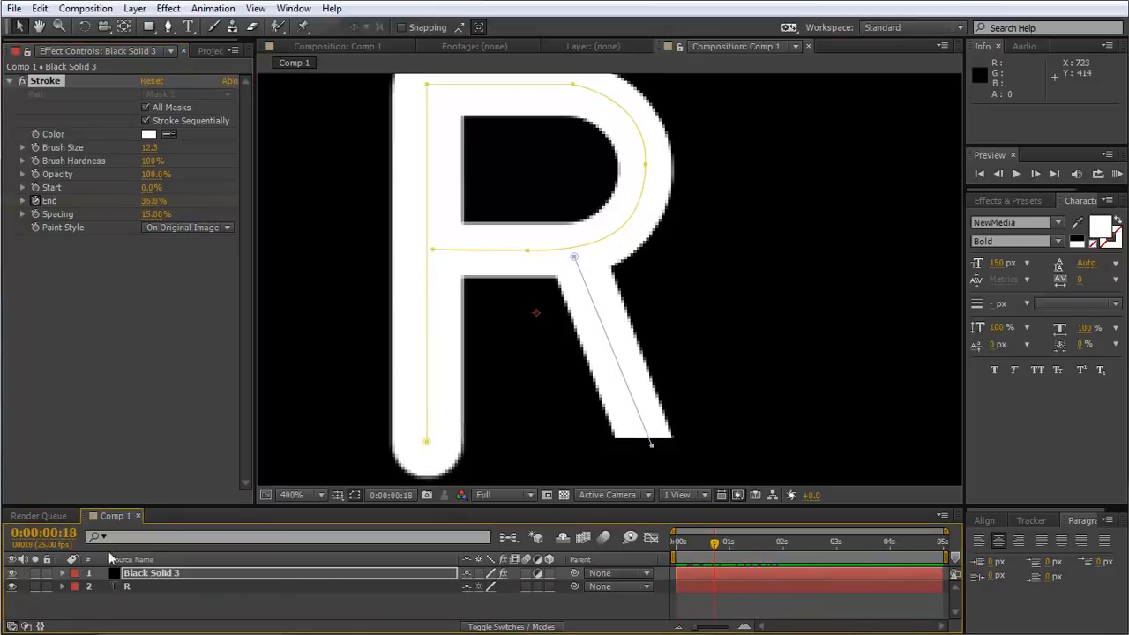
left_click(36, 573)
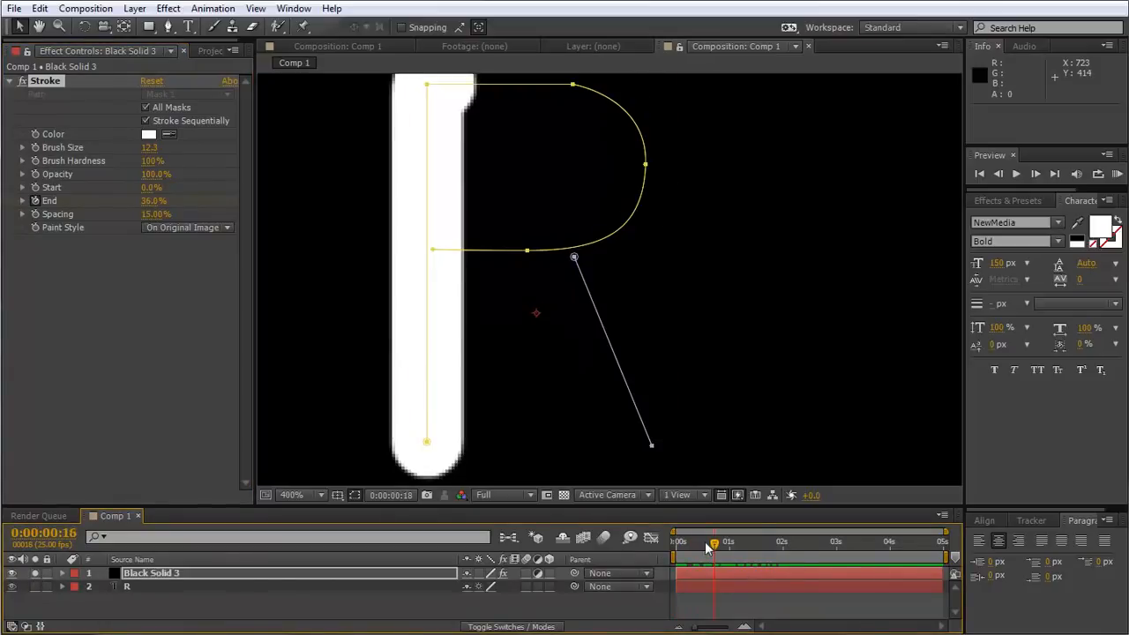
key("space")
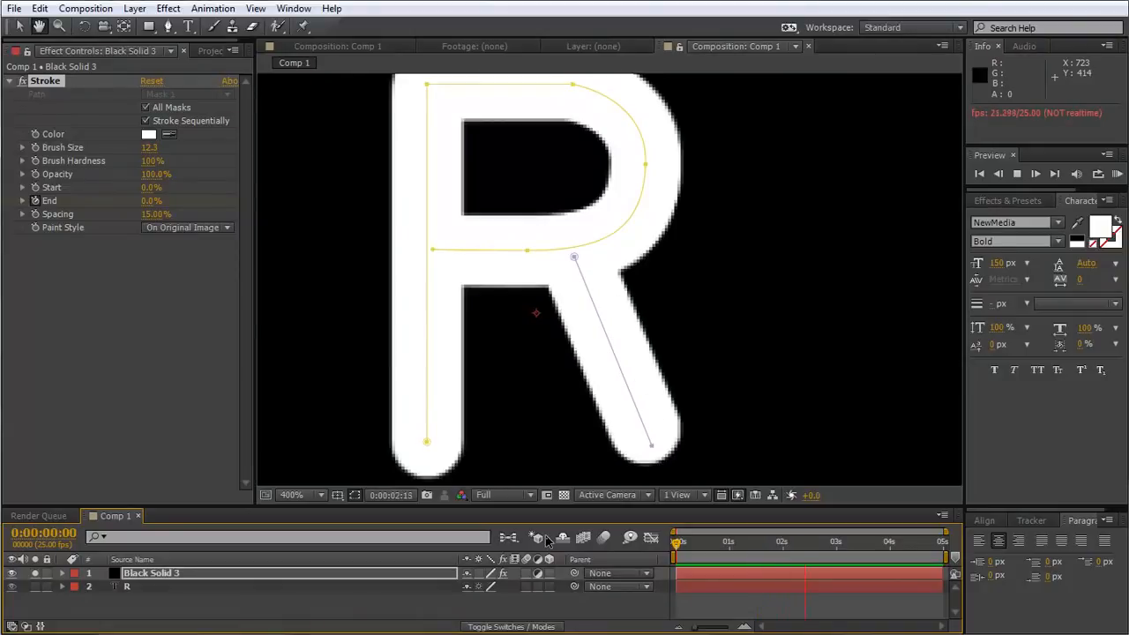
key("space")
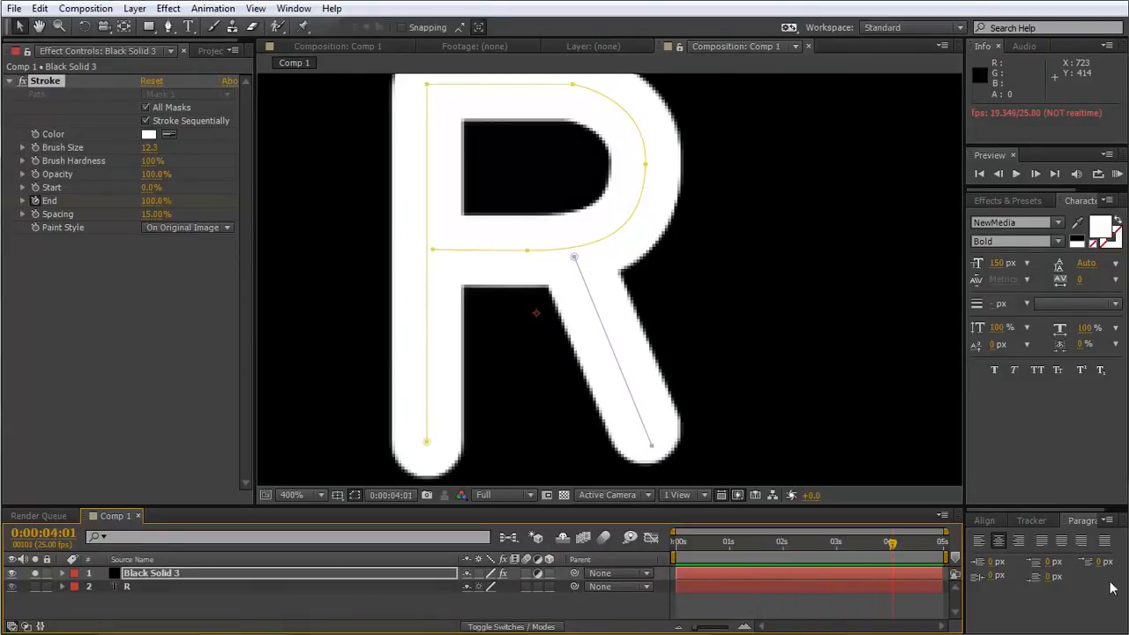
mouse_move(765, 542)
left_mouse_down()
mouse_move(650, 544)
mouse_move(822, 560)
mouse_move(625, 540)
left_mouse_up()
key("space")
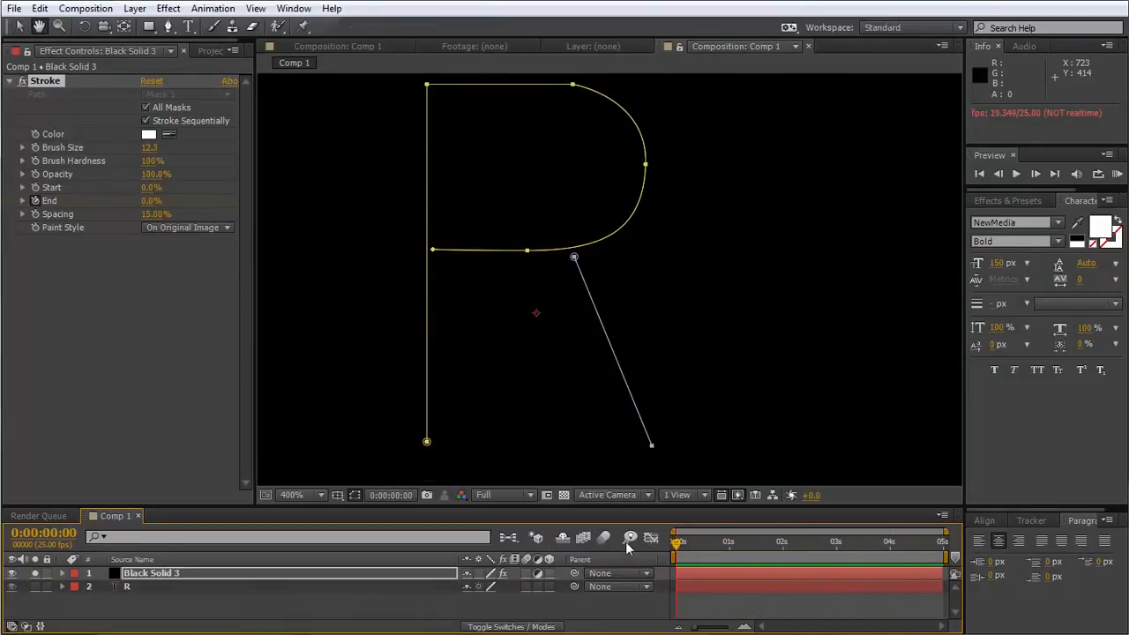
key("space")
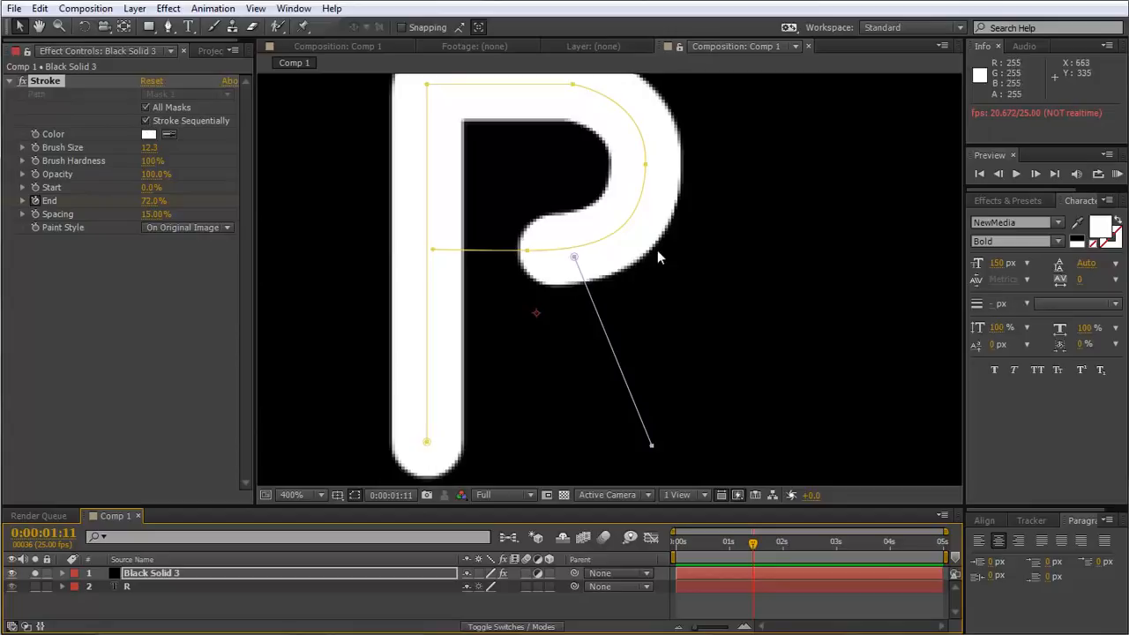
mouse_move(737, 542)
left_mouse_down()
mouse_move(681, 541)
mouse_move(794, 540)
mouse_move(674, 539)
mouse_move(784, 538)
mouse_move(696, 538)
mouse_move(664, 514)
mouse_move(782, 538)
mouse_move(726, 536)
mouse_move(676, 522)
mouse_move(773, 528)
mouse_move(762, 523)
mouse_move(773, 565)
mouse_move(822, 549)
mouse_move(676, 547)
mouse_move(768, 545)
left_mouse_up()
left_click(147, 121)
left_click(146, 120)
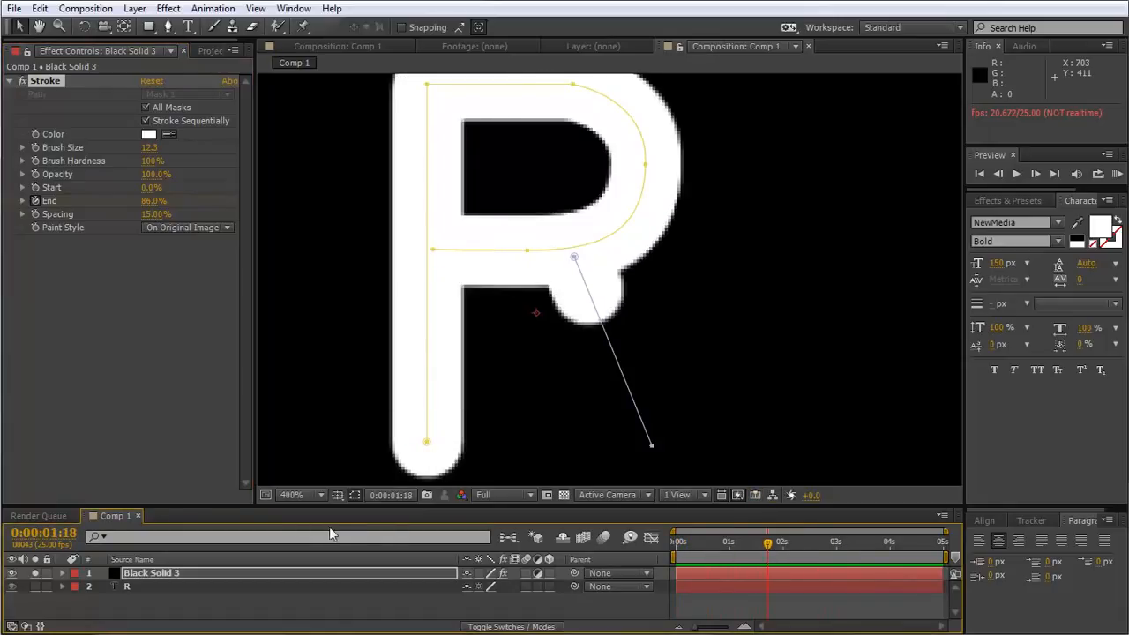
left_click(35, 574)
Set the R layer's track matte to a luma matte from Black Solid 3 and preview the write-on.
left_click(128, 591)
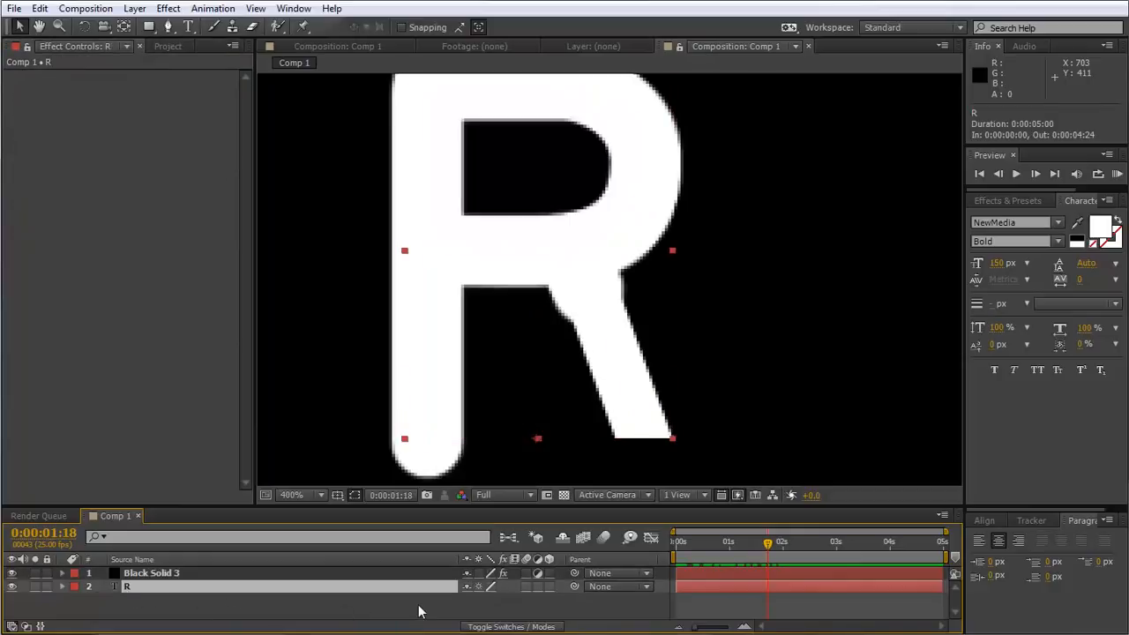
key("F4")
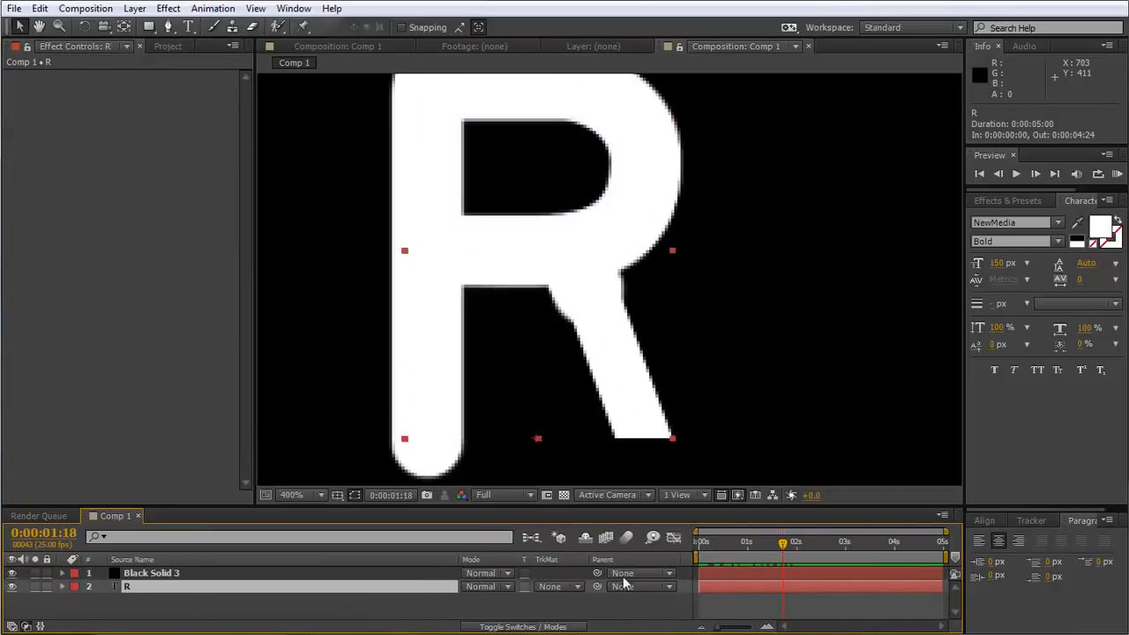
left_click(549, 586)
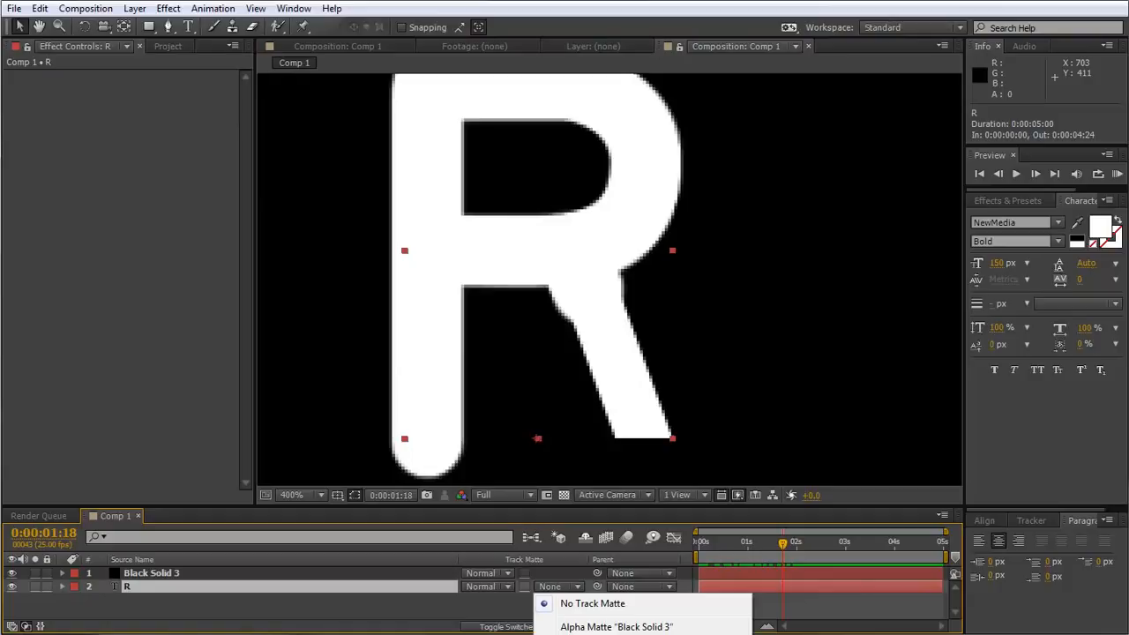
left_click(608, 634)
key("KP_0")
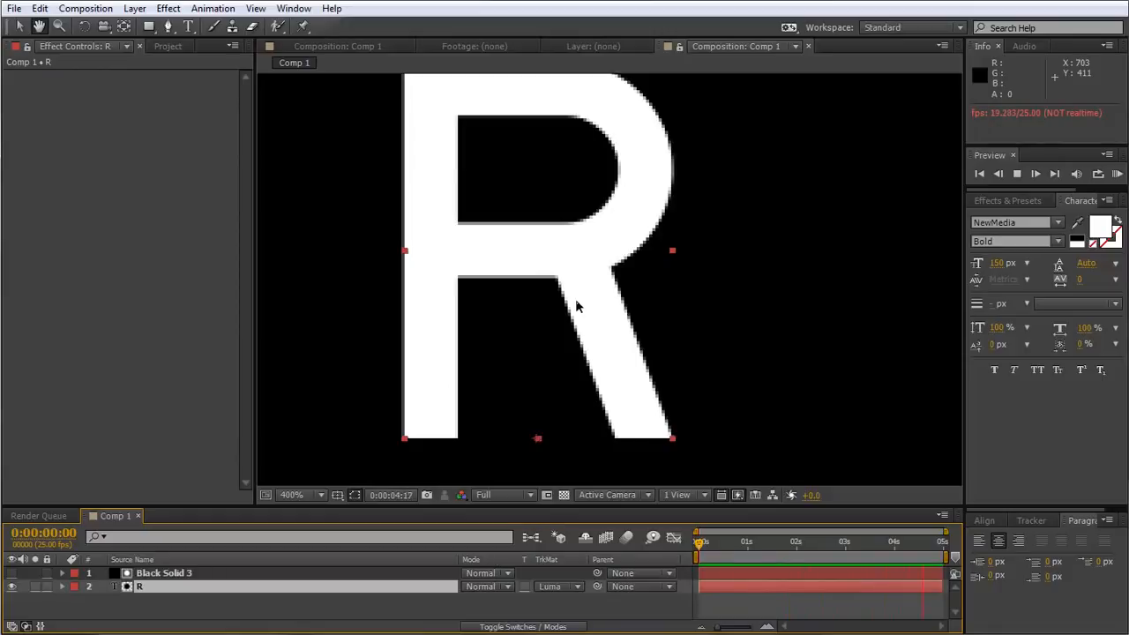
Set the Stroke effect's Brush Size on Black Solid 3 to 11.5, checking the letter's stem and corner at 0:00:01:07.
left_click(716, 556)
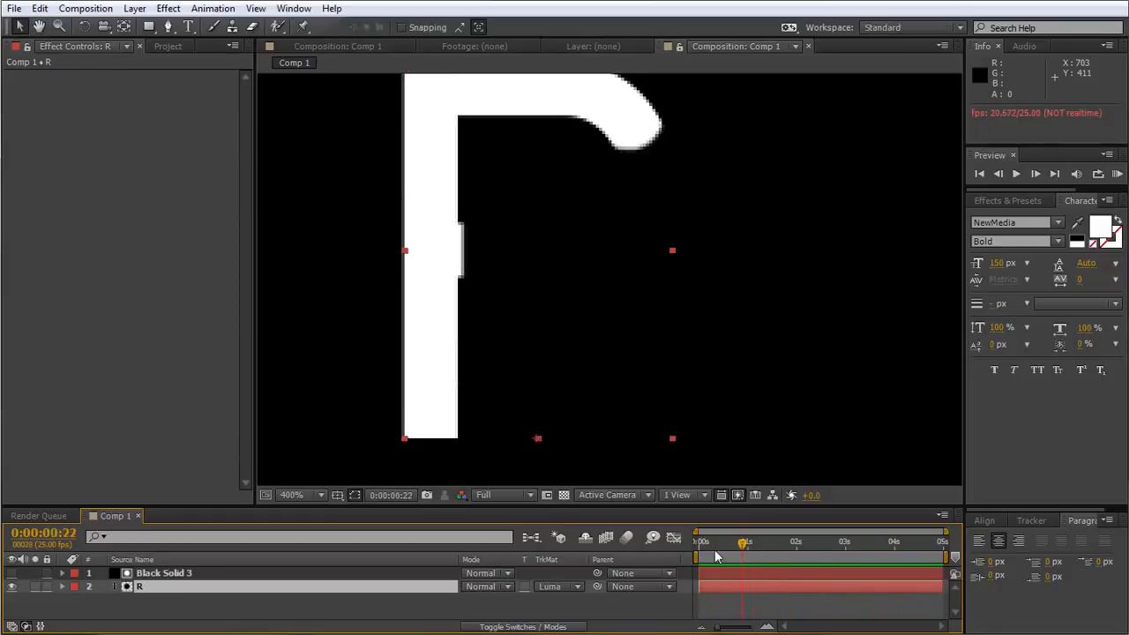
left_click_drag(716, 556, 762, 559)
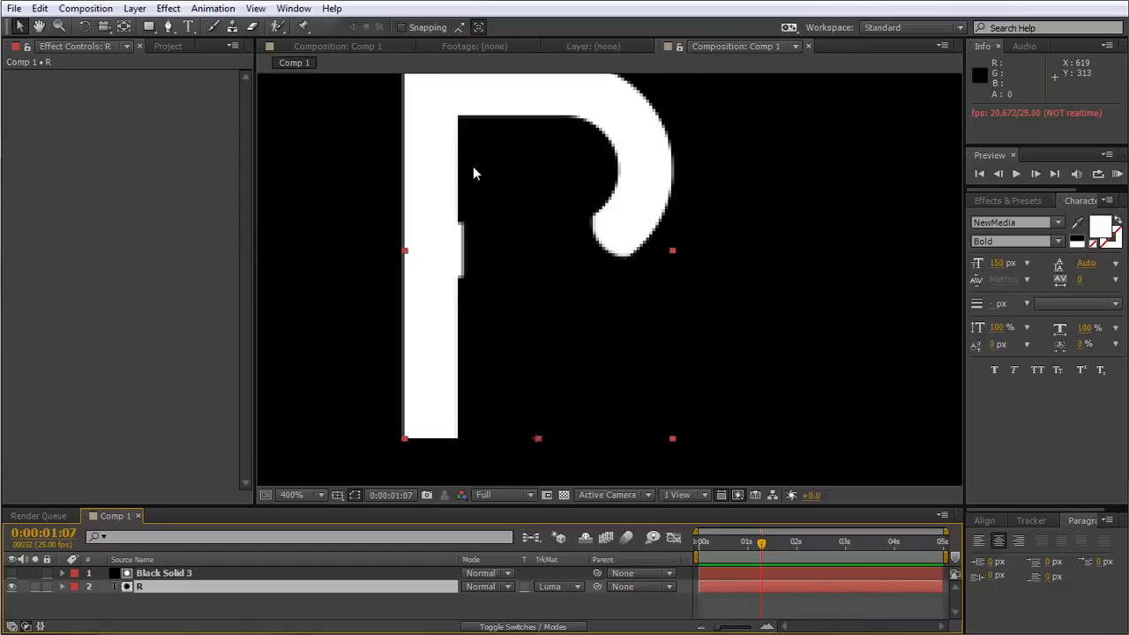
left_click_drag(477, 263, 480, 276)
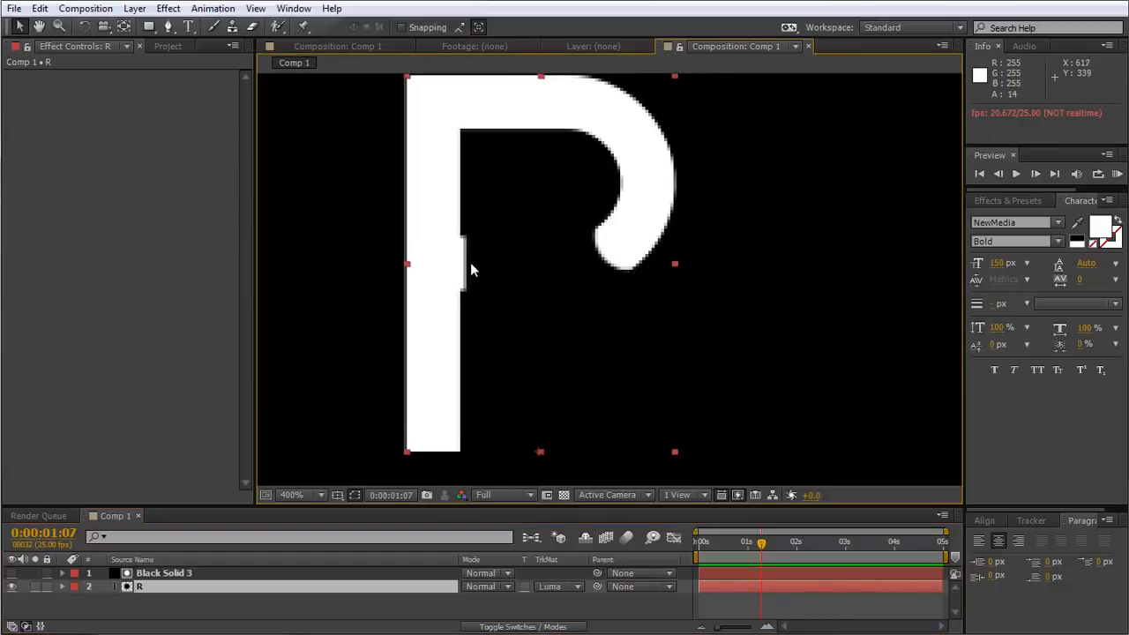
left_click(172, 578)
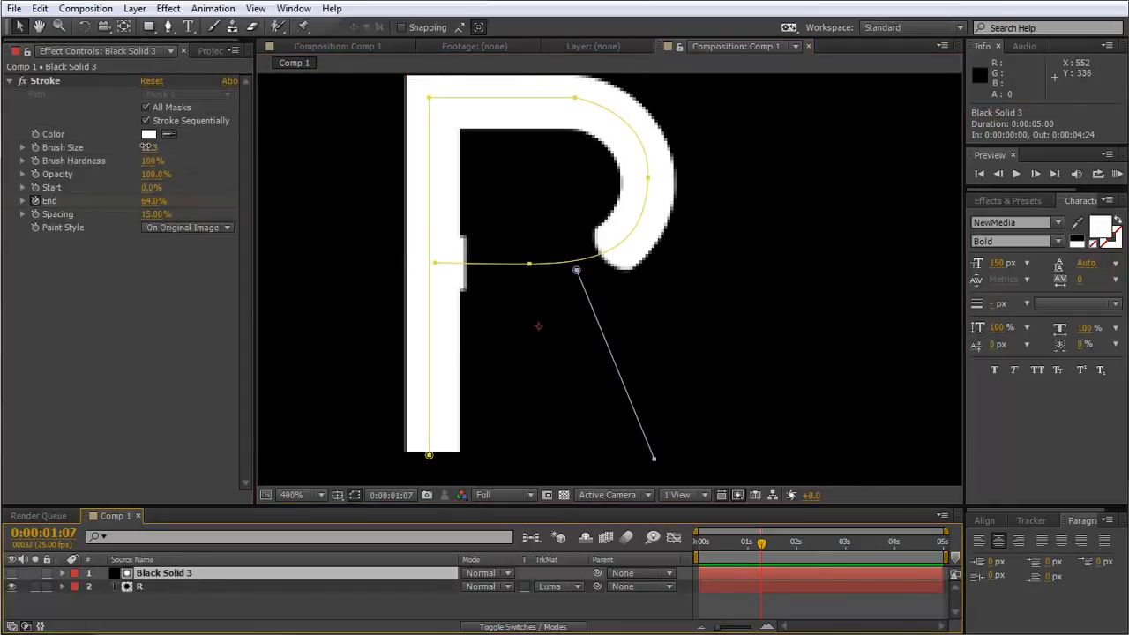
left_click_drag(145, 148, 129, 147)
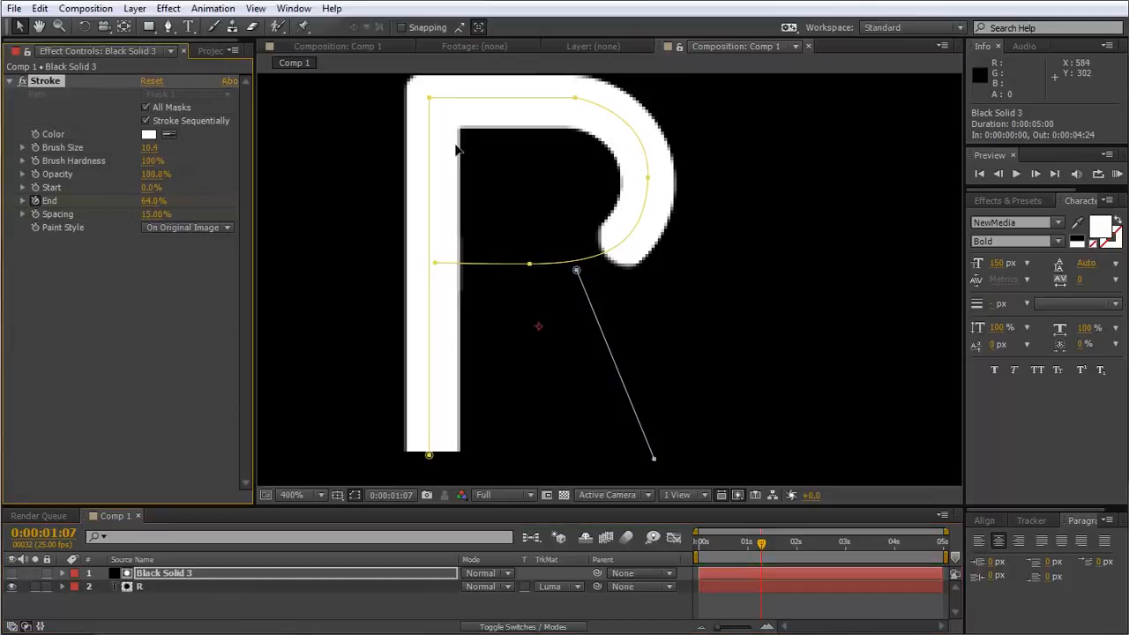
left_click_drag(555, 146, 564, 212)
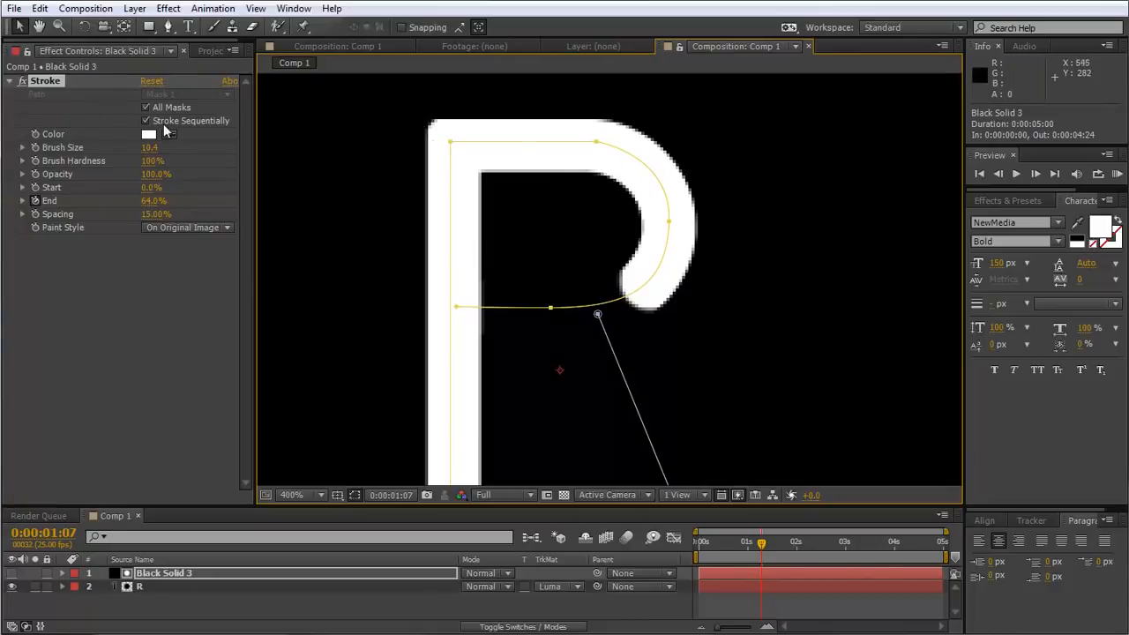
left_click_drag(149, 151, 158, 151)
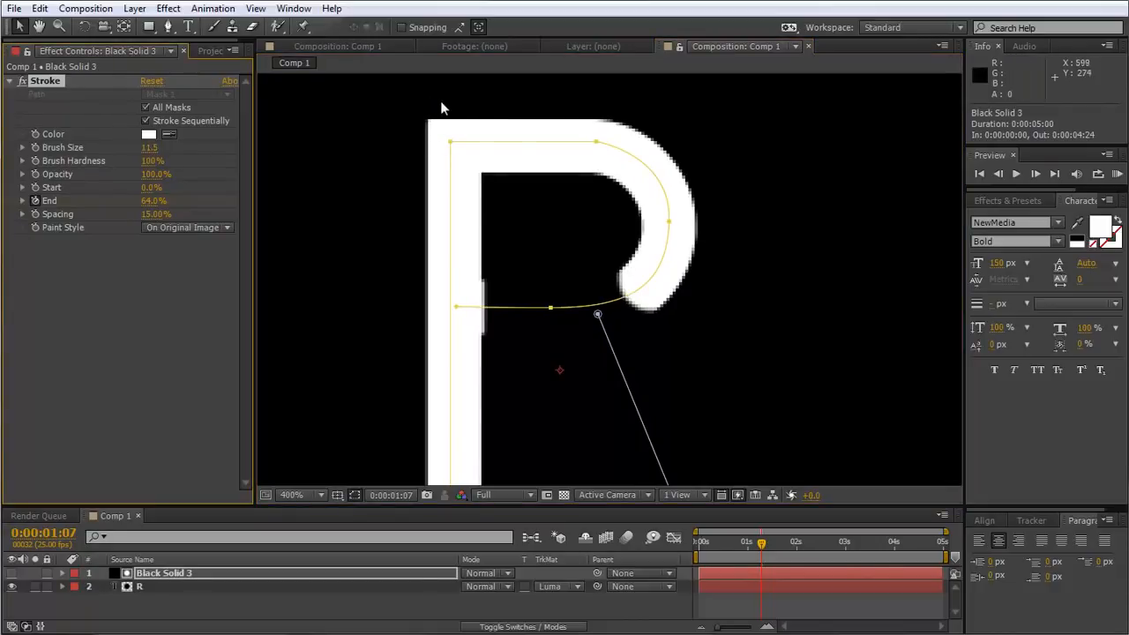
left_click_drag(459, 302, 449, 241)
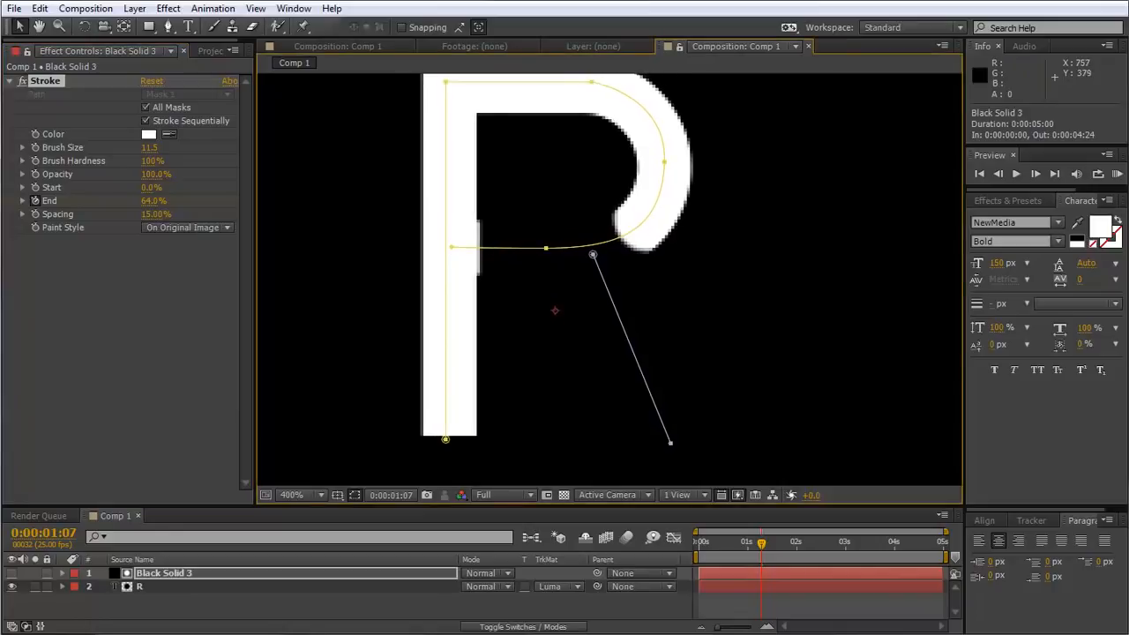
Try scaling the R layer to 50%, scrub through the result, and undo the scale change.
key("comma")
key("comma")
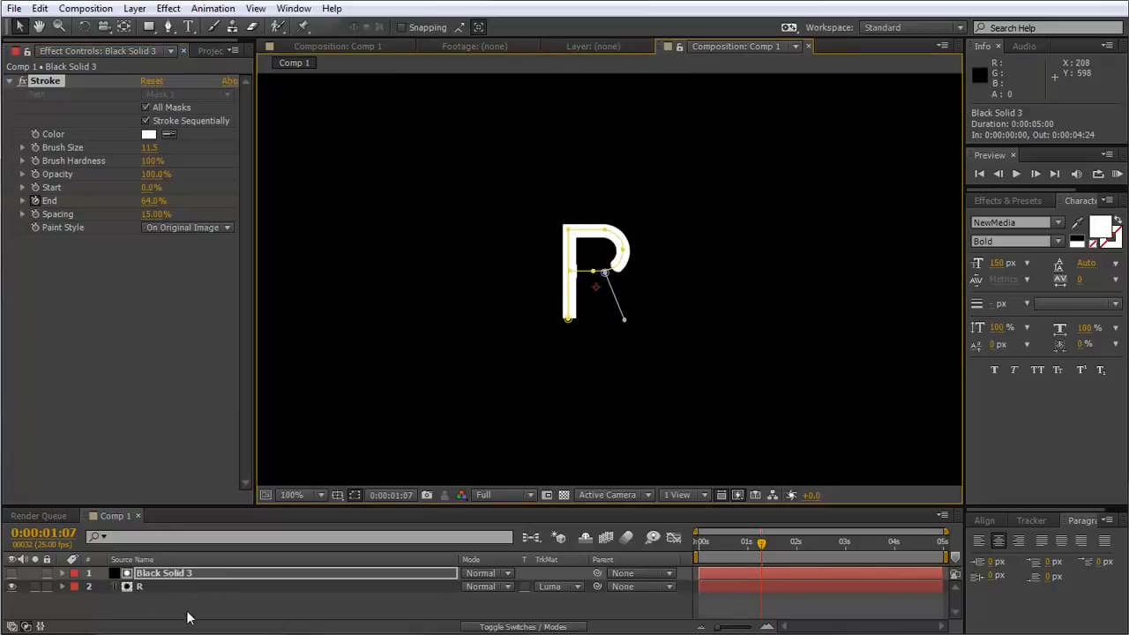
left_click(251, 591)
key("s")
left_click(516, 599)
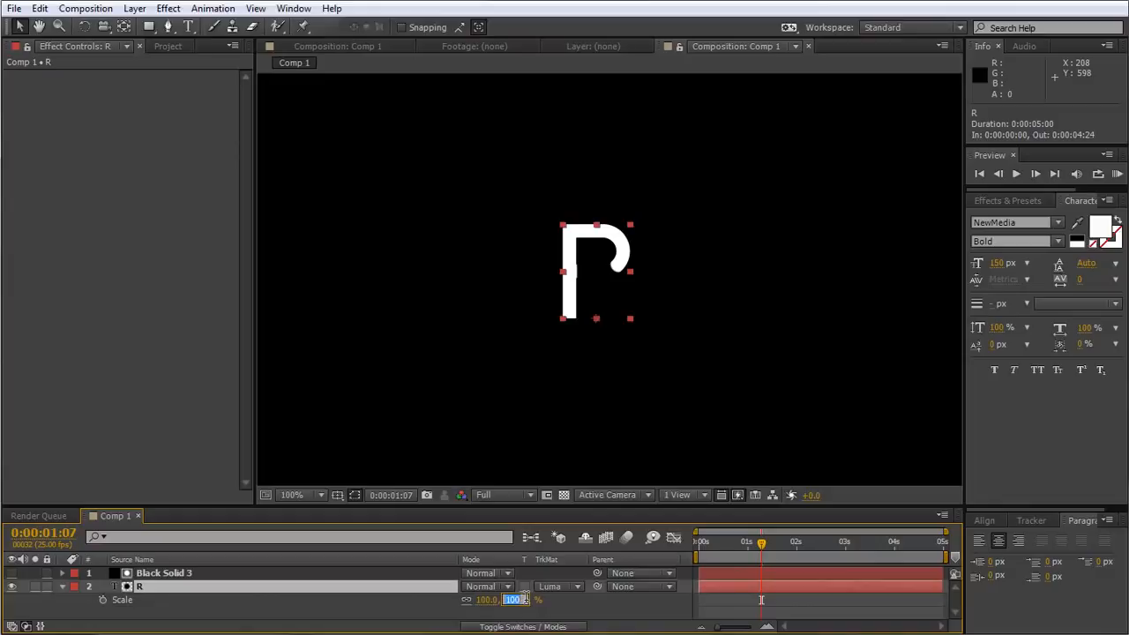
type("50")
key("Return")
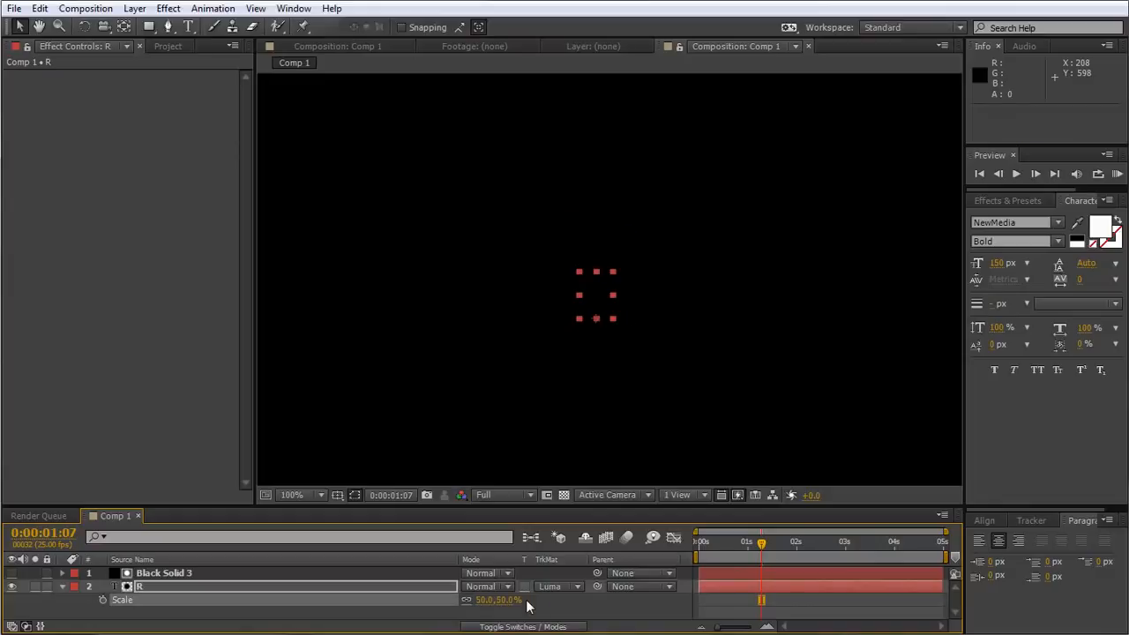
left_click(585, 601)
mouse_move(762, 544)
left_mouse_down()
mouse_move(676, 546)
mouse_move(824, 556)
mouse_move(699, 547)
mouse_move(792, 547)
mouse_move(743, 532)
left_mouse_up()
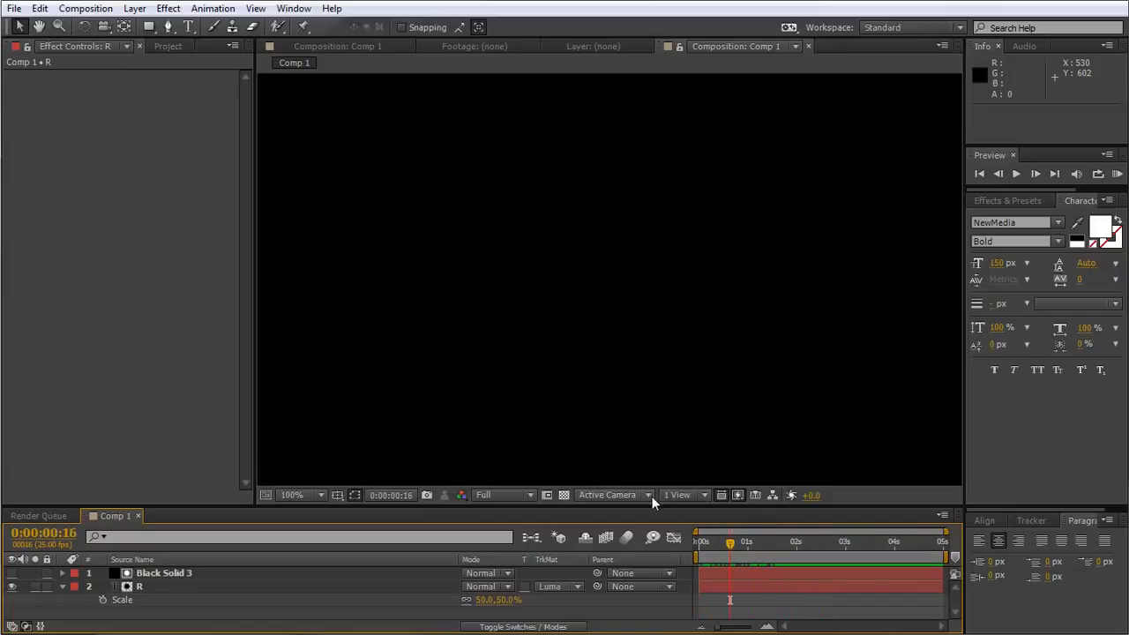
key("ctrl+z")
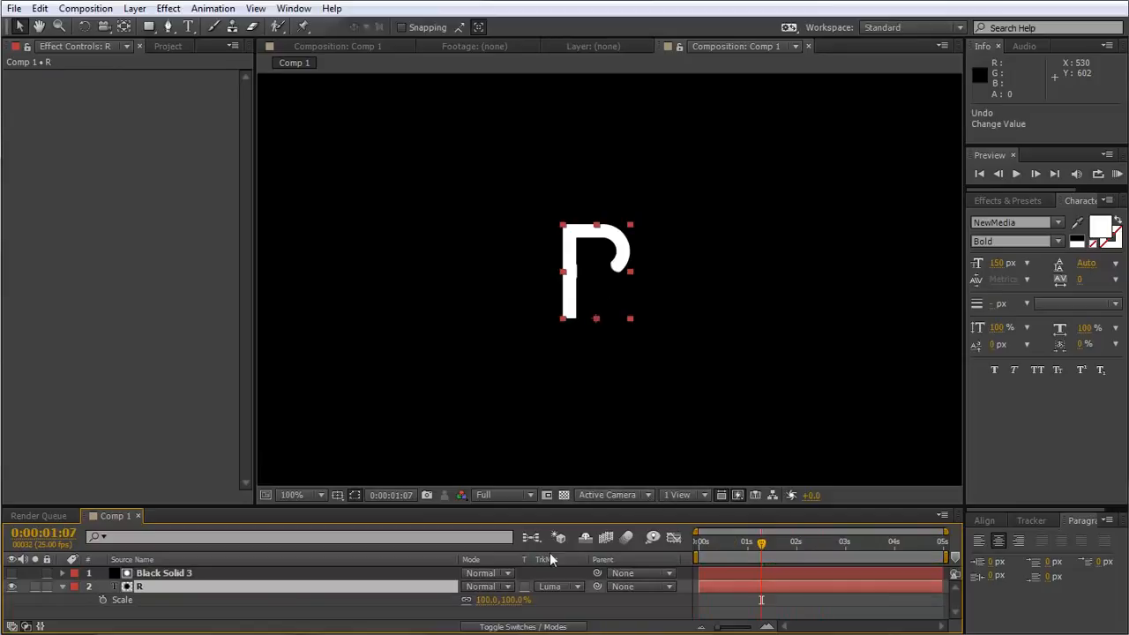
Parent Black Solid 3 to the R layer and scale the R layer to 50%.
left_click(203, 572)
mouse_move(597, 574)
left_mouse_down()
mouse_move(110, 572)
mouse_move(137, 587)
left_mouse_up()
left_click(526, 601)
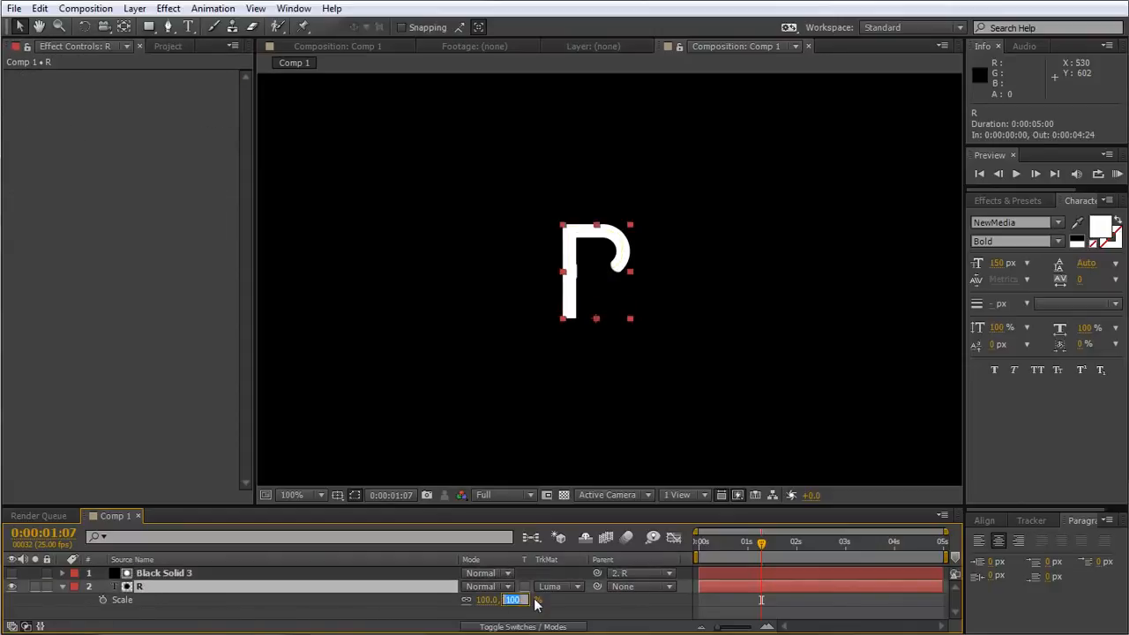
type("50")
key("Return")
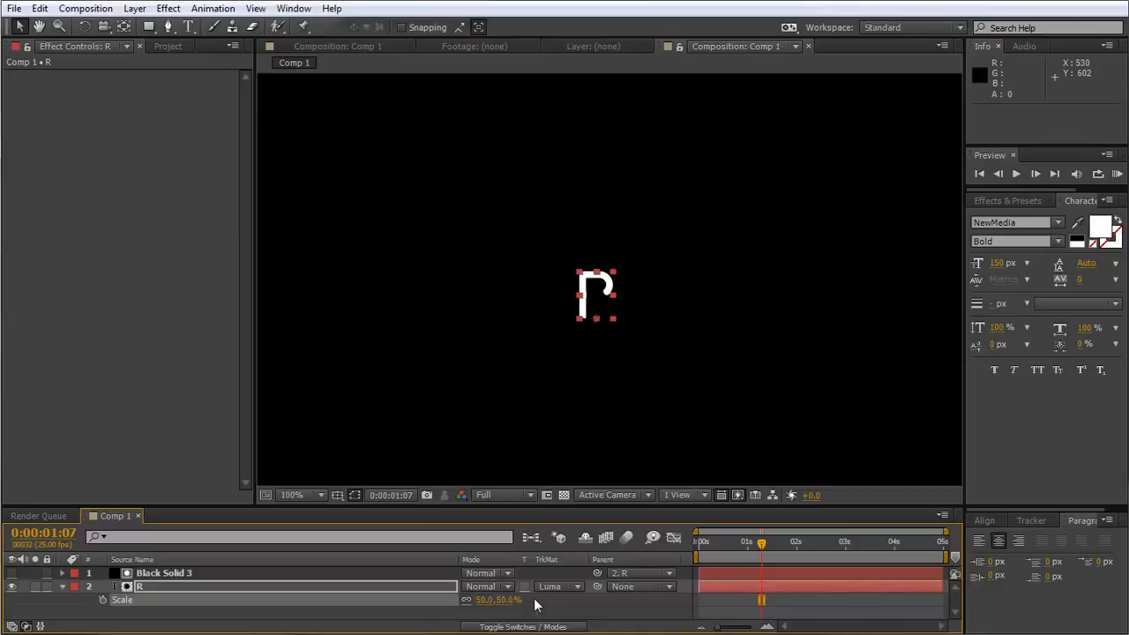
left_click(605, 626)
Return to the start of the timeline and preview the write-on of the half-size letter.
left_click_drag(745, 545, 677, 548)
key("space")
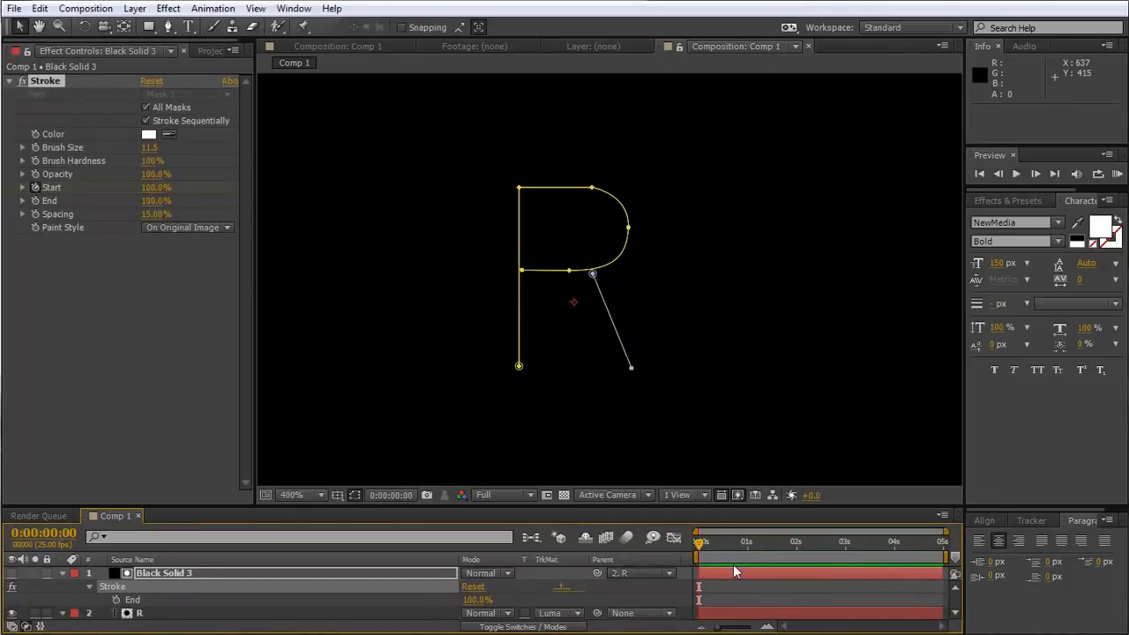
left_click_drag(698, 541, 641, 529)
mouse_move(700, 543)
left_mouse_down()
mouse_move(820, 555)
mouse_move(588, 542)
left_mouse_up()
key("space")
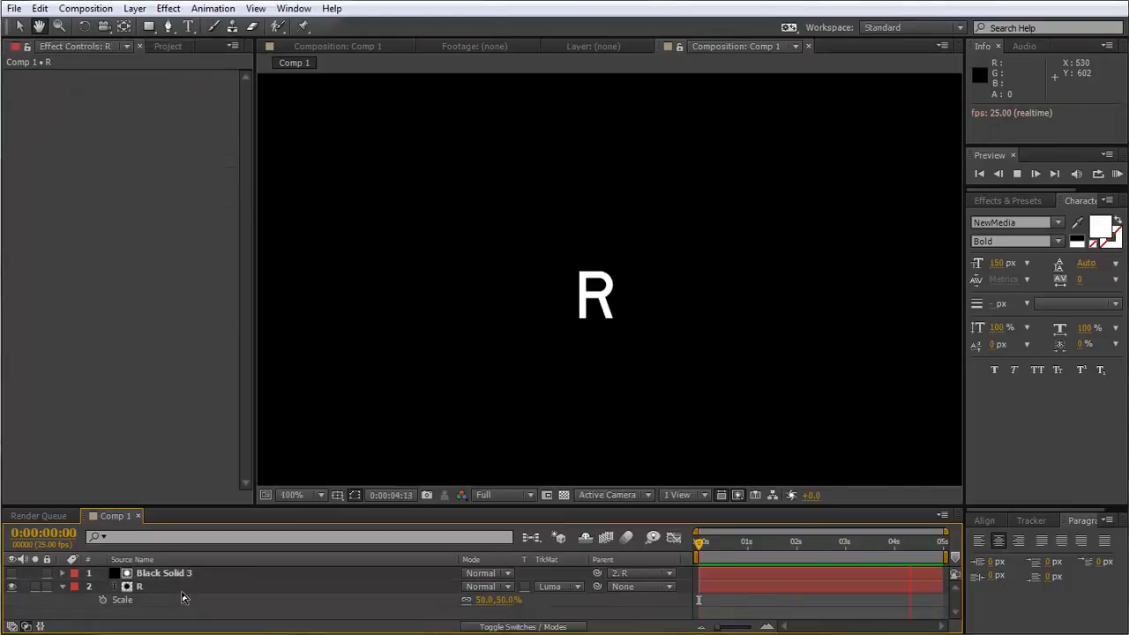
Nudge the R layer straight up to position 640, 380.
left_click(171, 585)
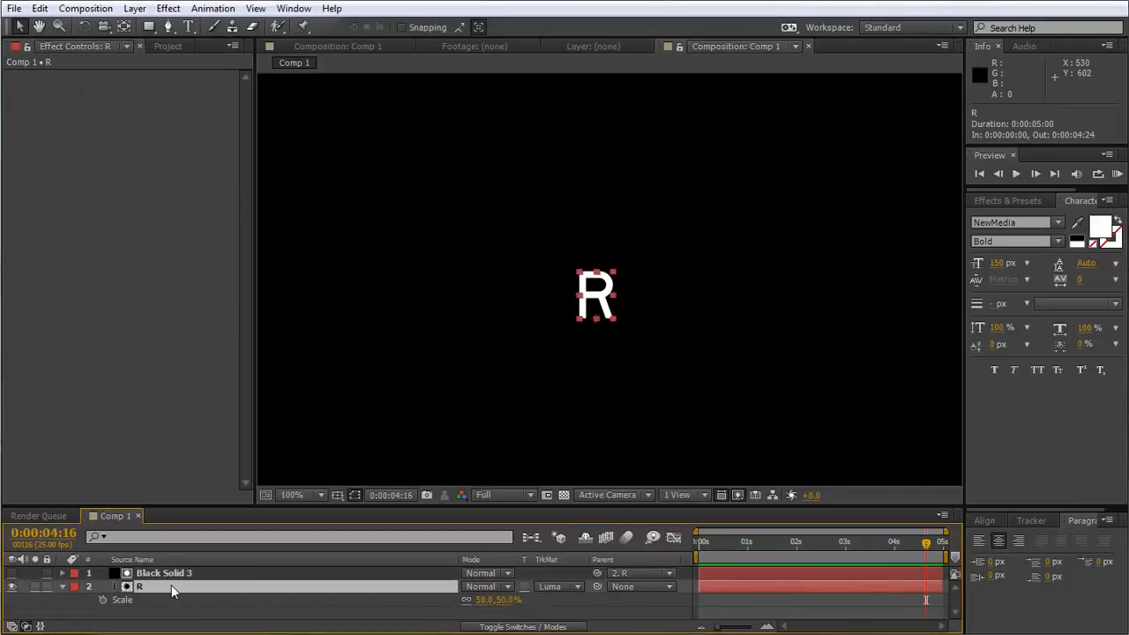
key("shift+Up")
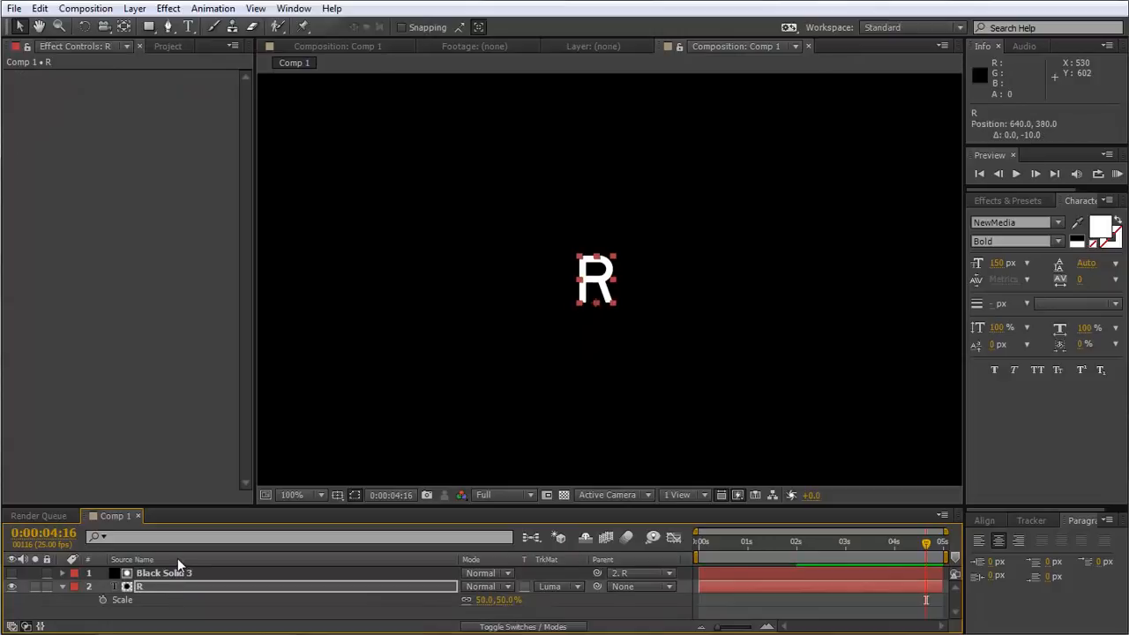
left_click(253, 604)
key("comma")
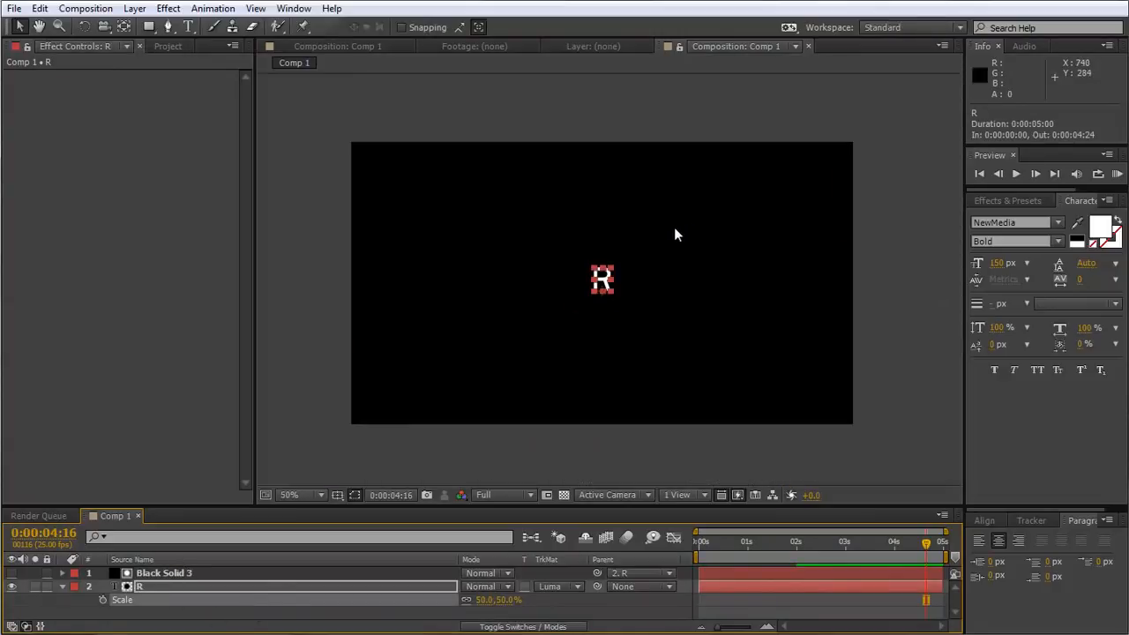
Play the repositioned write-on from the first frame and scrub through it to 0:00:02:16.
left_click(746, 600)
key("Home")
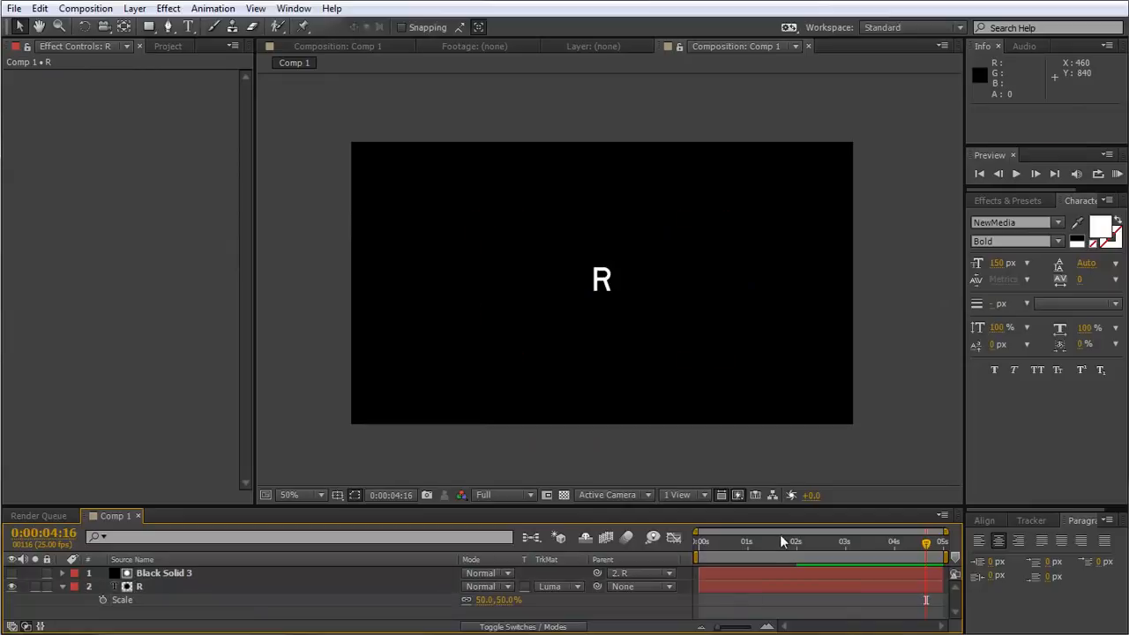
key("space")
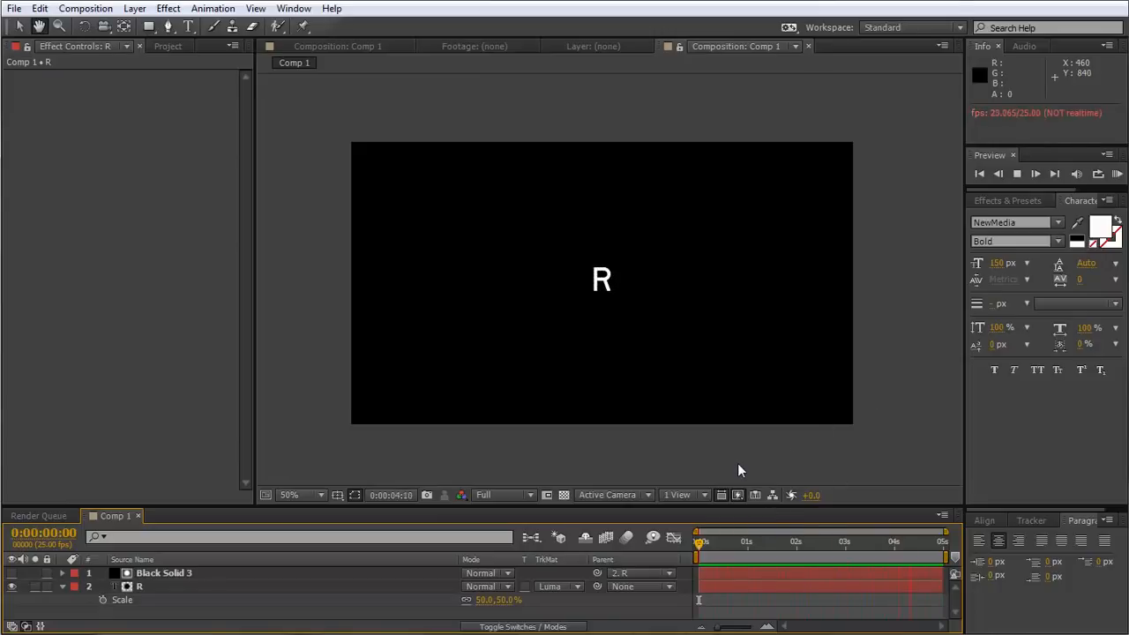
left_click(718, 542)
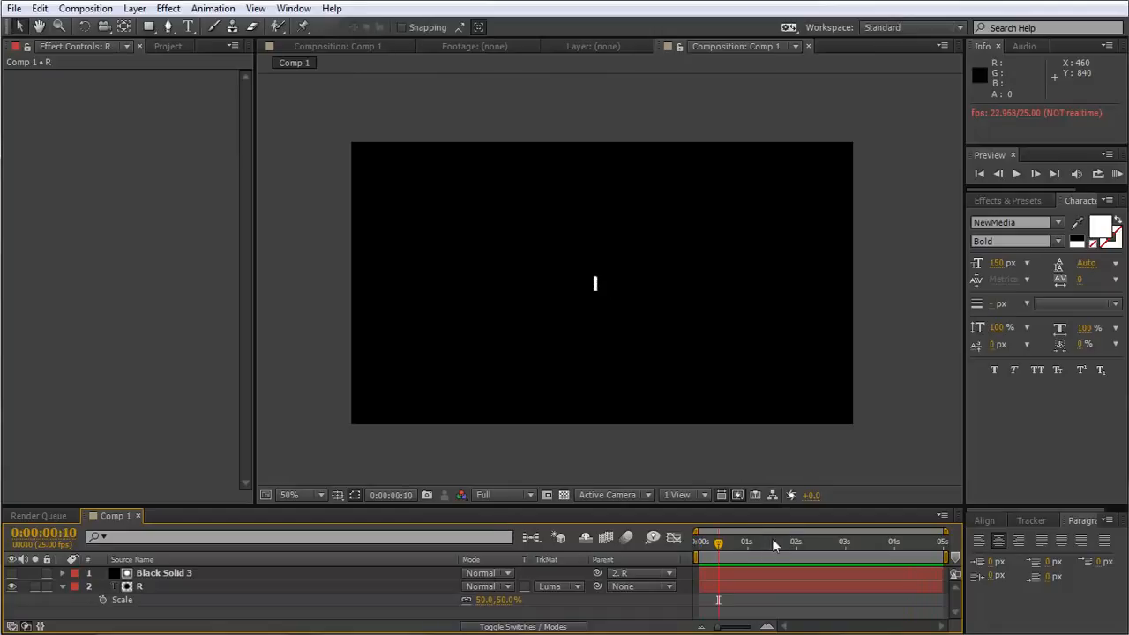
left_click_drag(719, 541, 611, 539)
left_click_drag(698, 543, 828, 560)
Examine the edges and strokes of the finished R up close at 0:00:02:16.
scroll(532, 270, "up", 4)
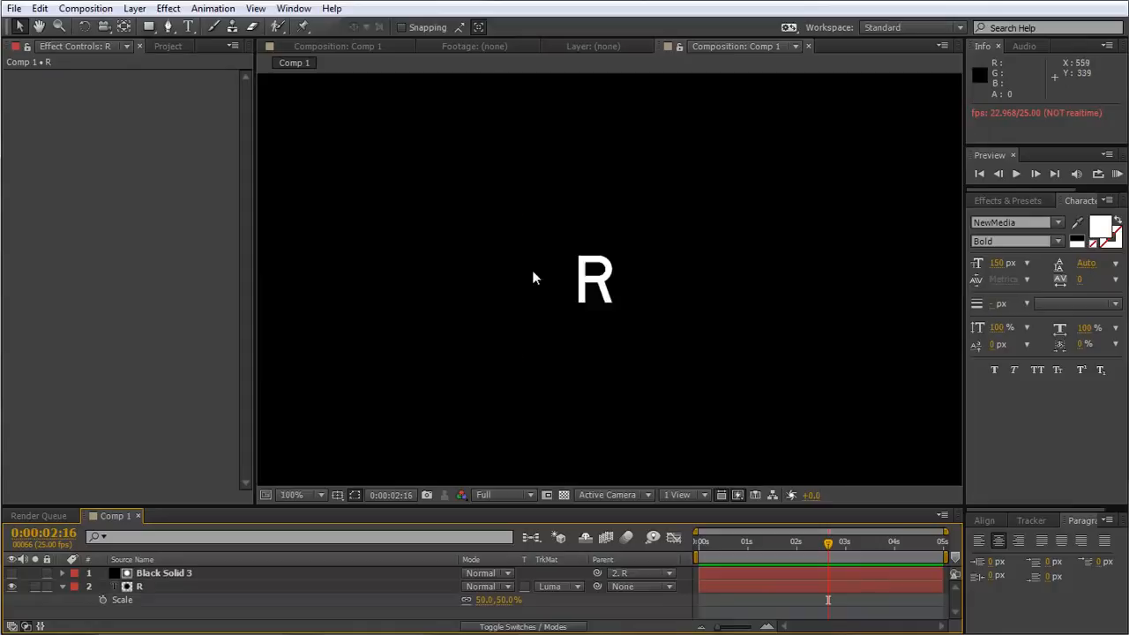
left_click(564, 304)
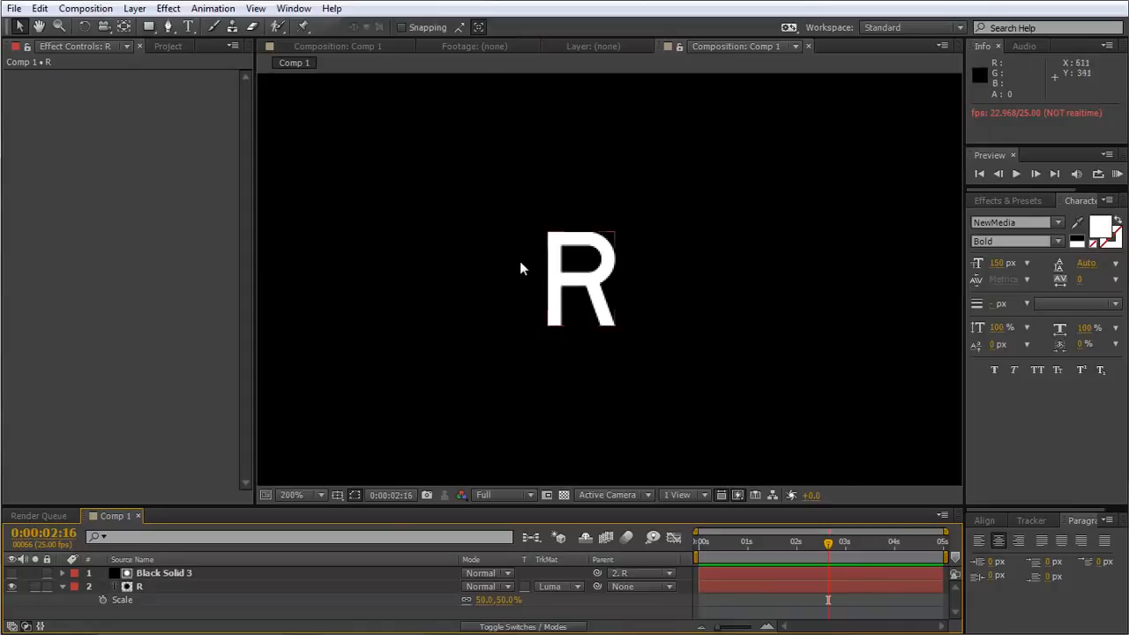
scroll(517, 270, "up", 1)
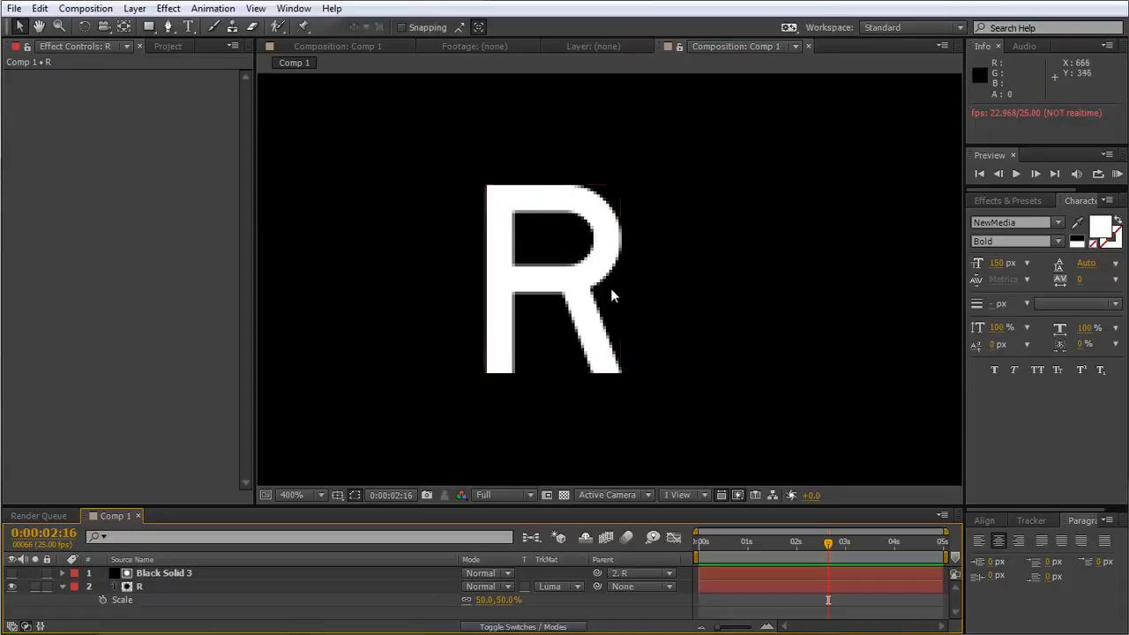
left_click_drag(633, 292, 549, 302)
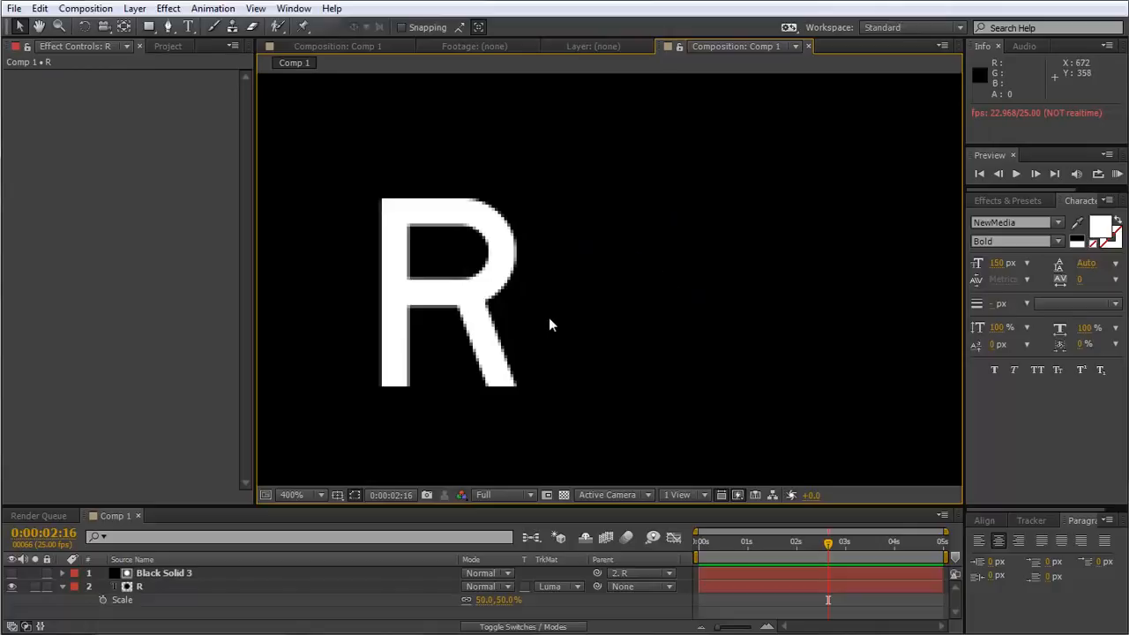
scroll(643, 337, "down", 1)
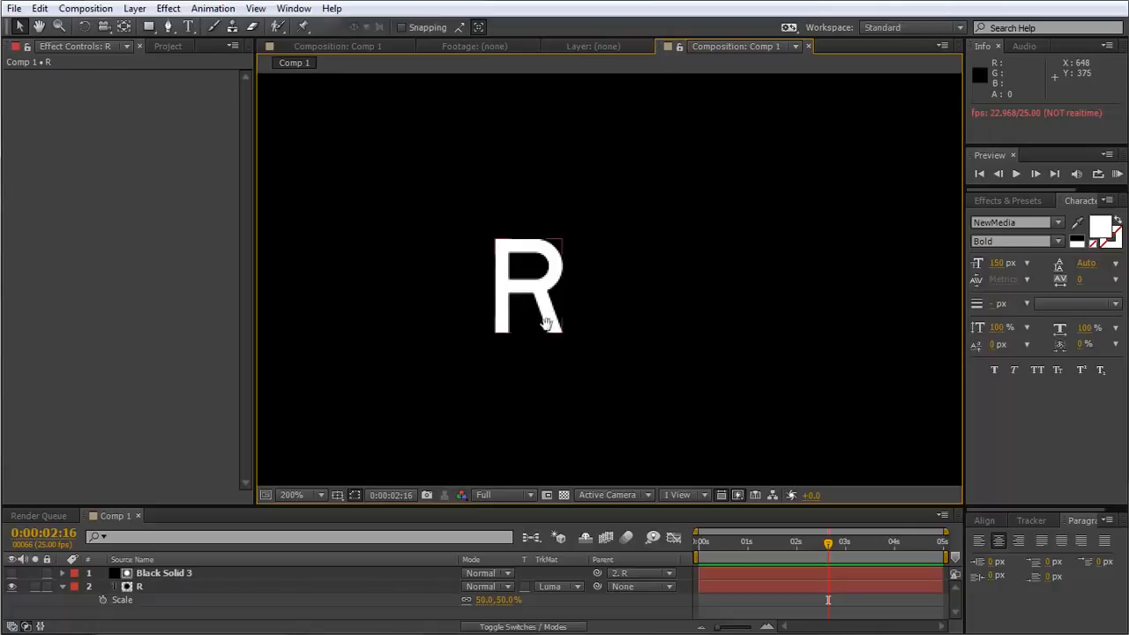
left_click_drag(557, 329, 629, 288)
scroll(607, 319, "down", 1)
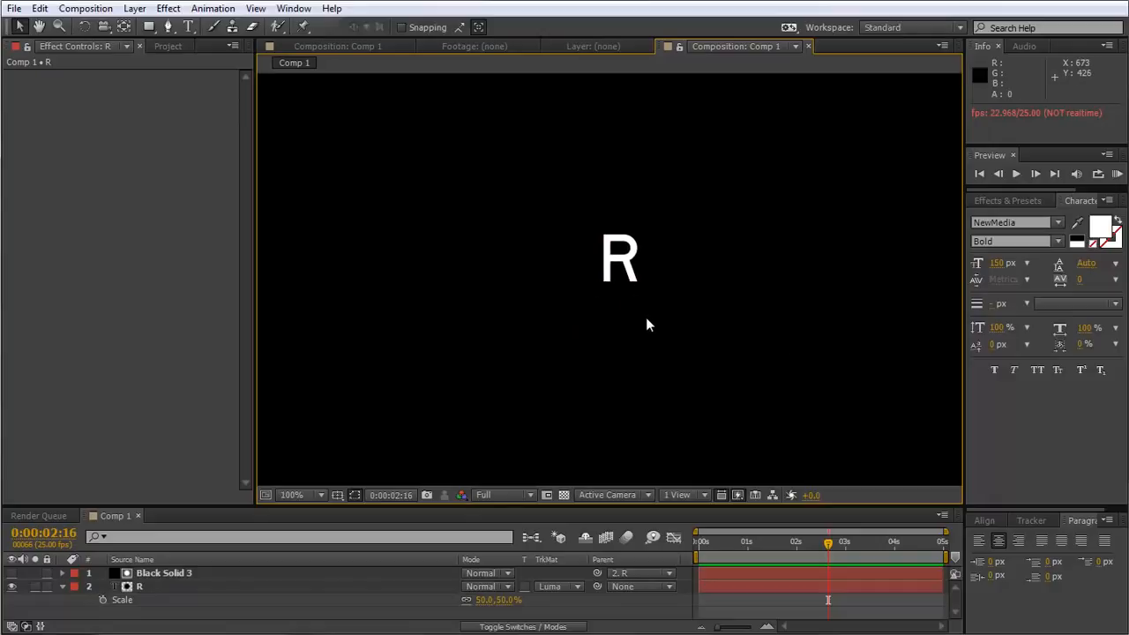